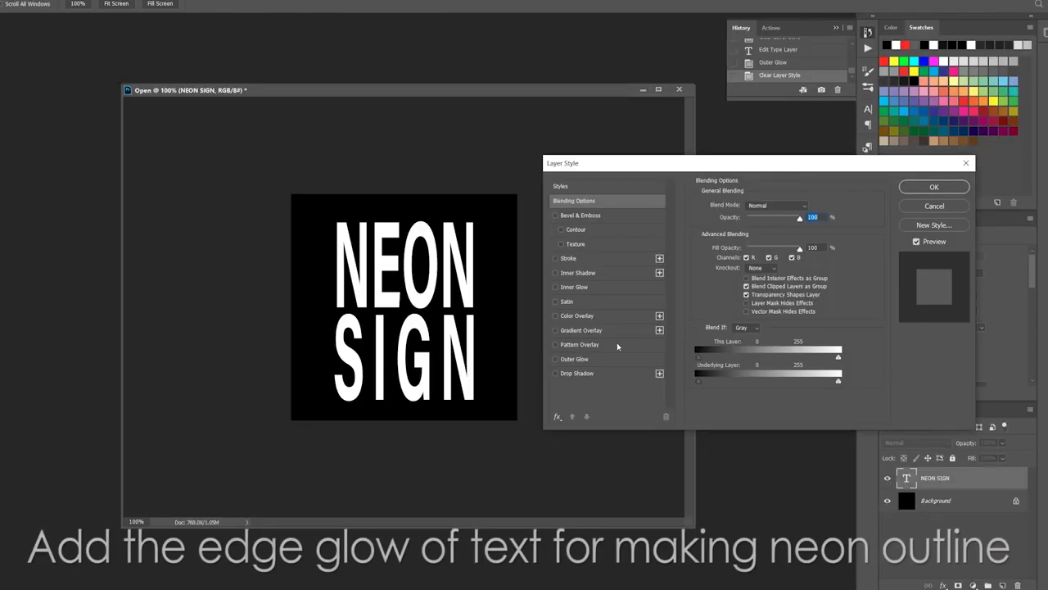
- Open the NEON SIGN text layer's Layer Style and turn on Outer Glow
left_click(577, 359)
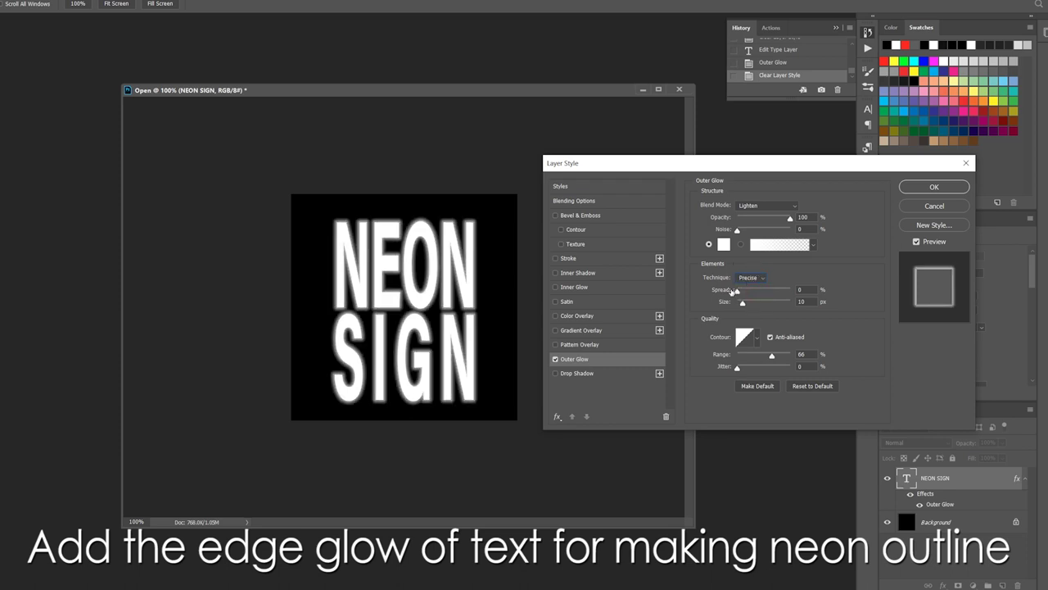
- Tighten the Outer Glow so it hugs the letters, then apply the layer style
left_click_drag(741, 302, 739, 302)
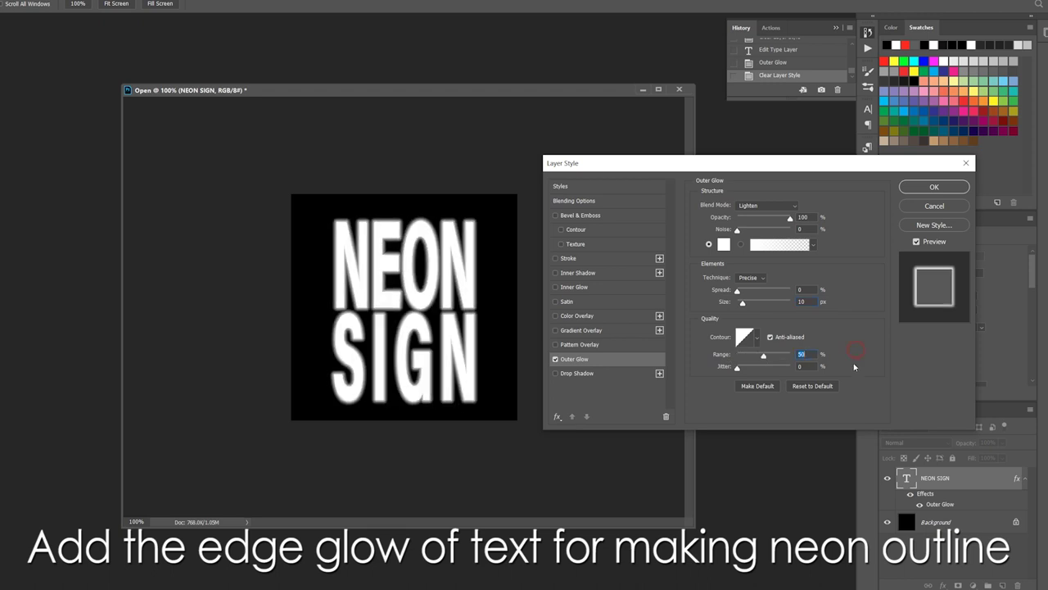
left_click(928, 190)
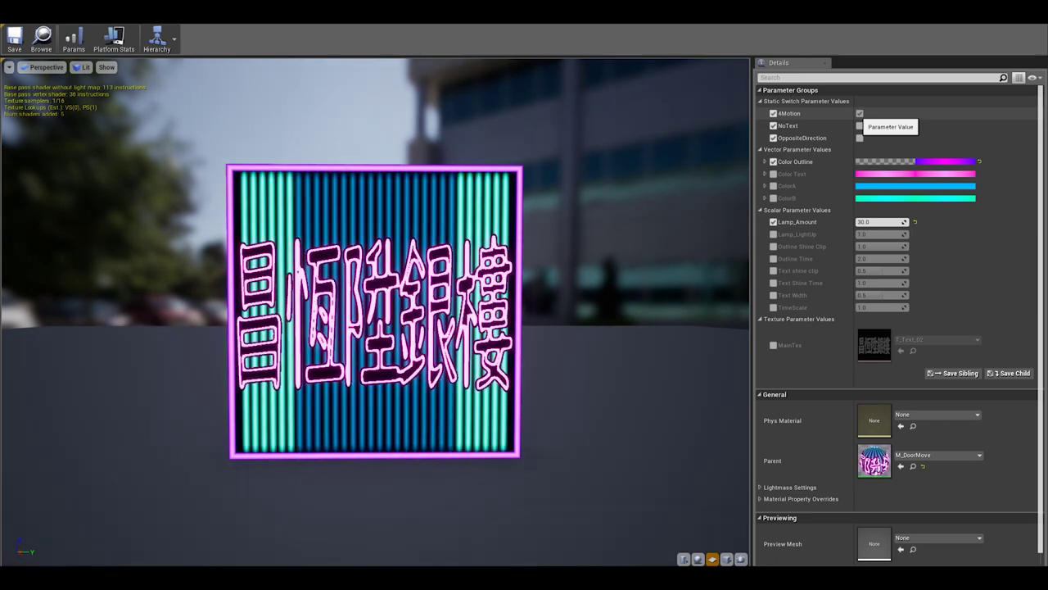
- Try the 4Motion and OppositeDirection switches, keep 4Motion on, and set Lamp_Amount to 32
left_click(858, 113)
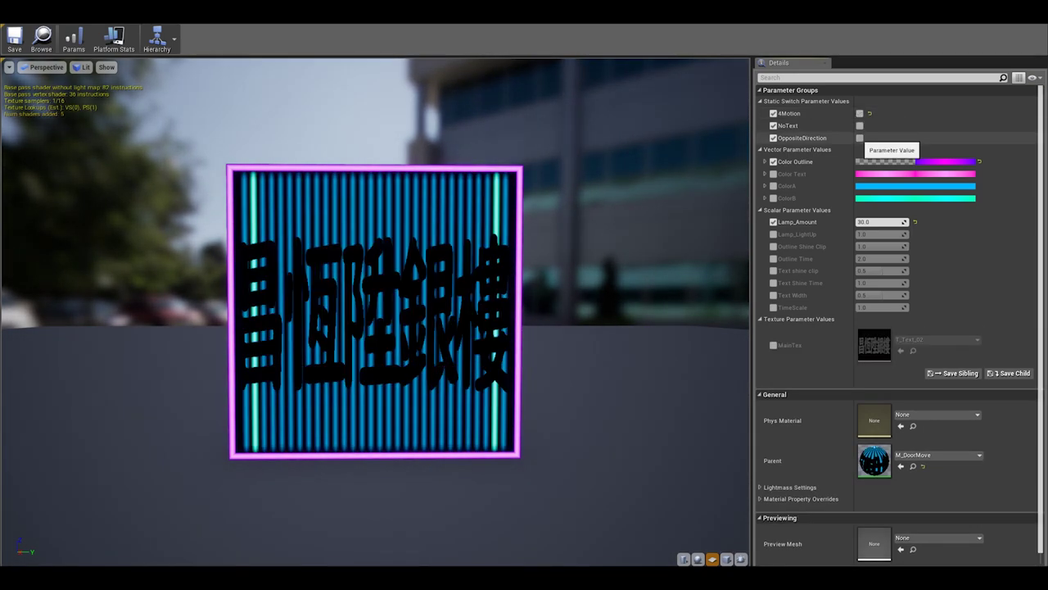
left_click(859, 137)
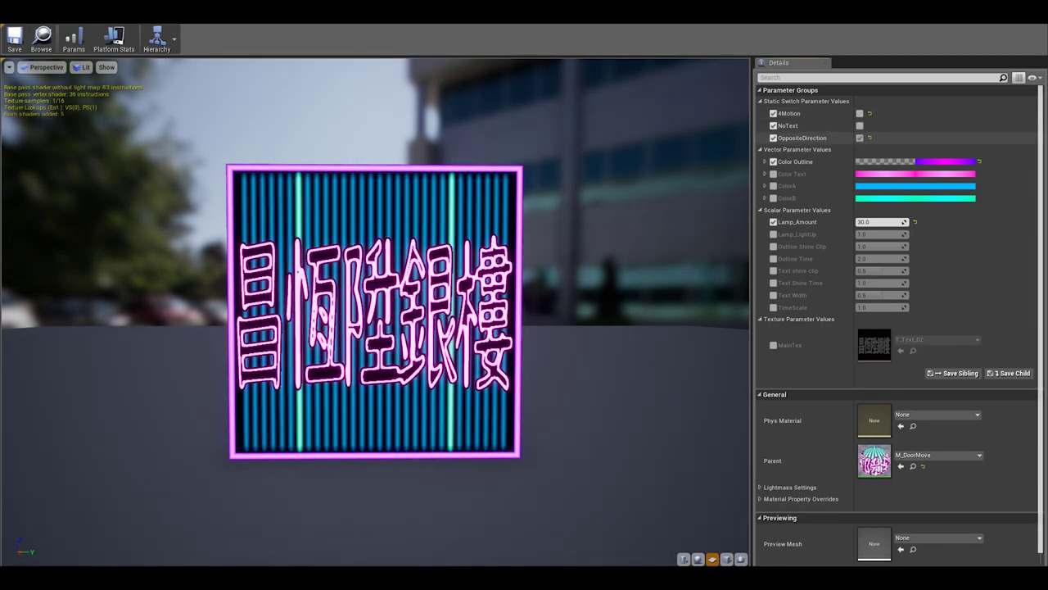
left_click(859, 137)
left_click(859, 113)
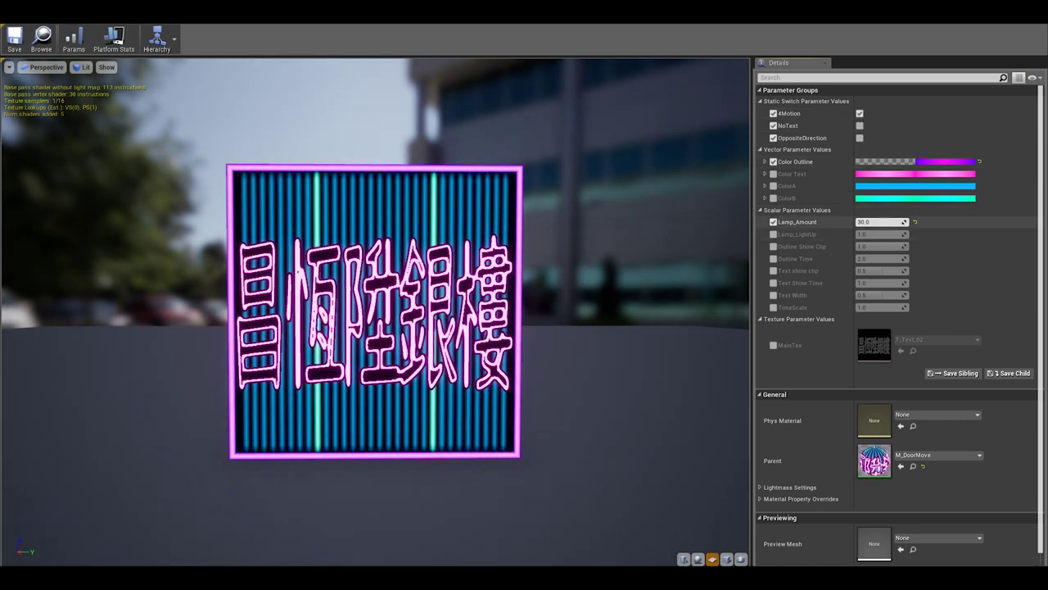
type("15")
key("Return")
key("Return")
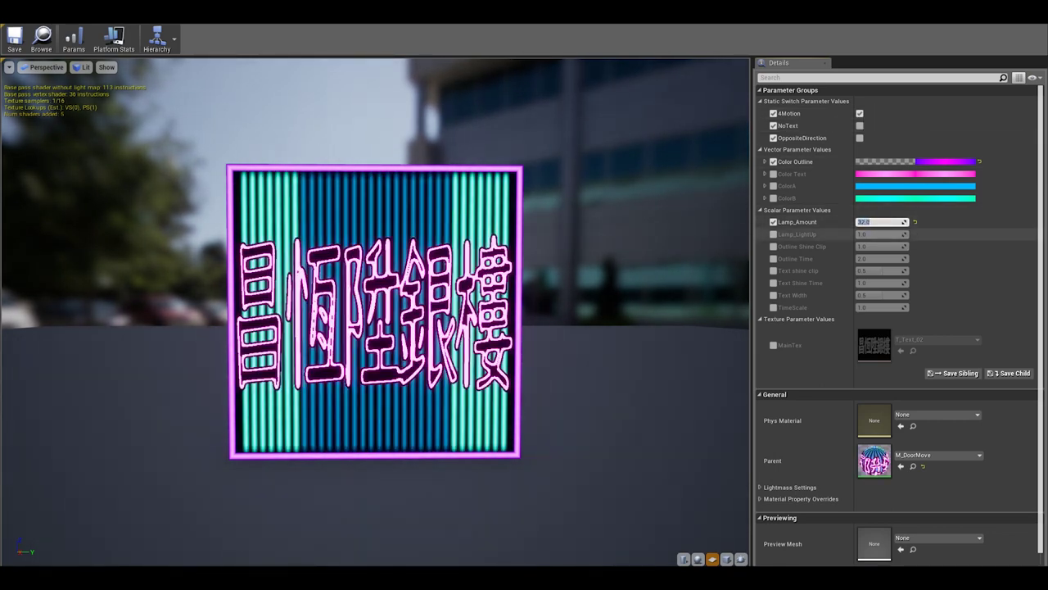
- Enable the Lamp_LightUp override and set it to 3
left_click(773, 234)
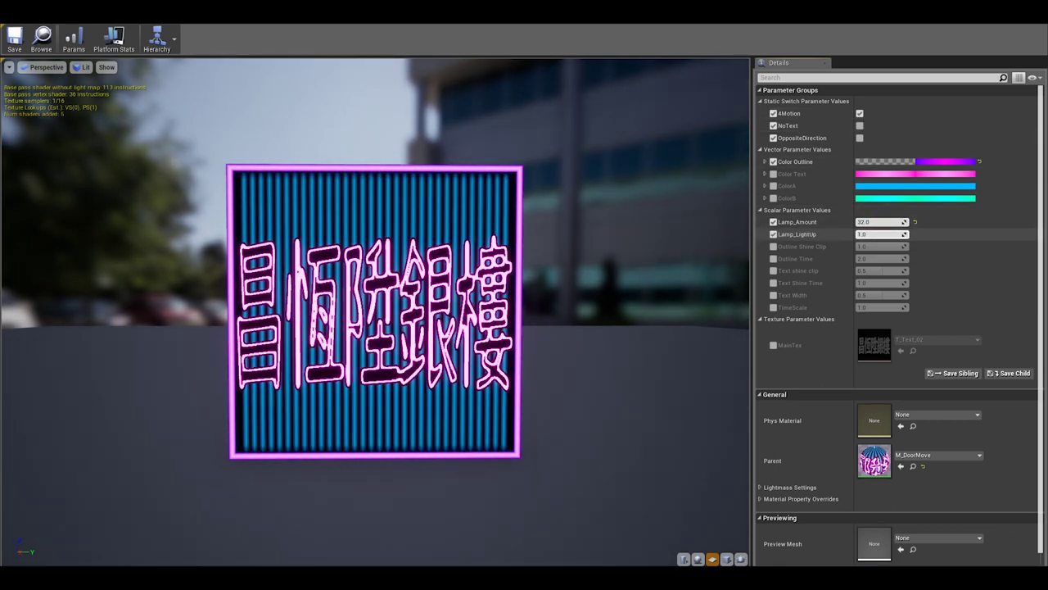
type("4")
key("Return")
left_click(859, 113)
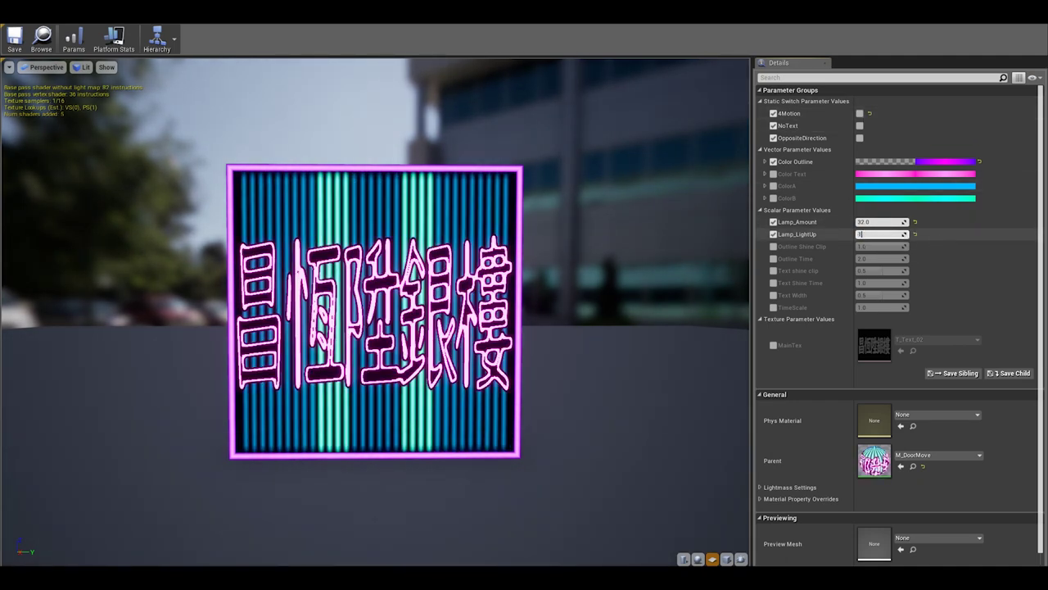
key("Return")
type("5")
key("Return")
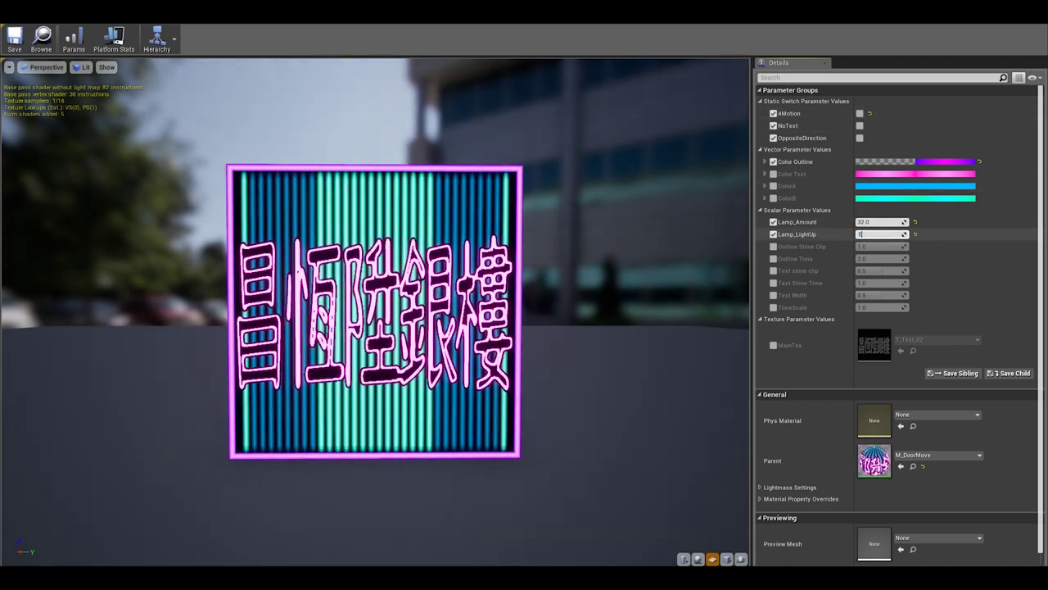
key("Return")
type("3")
key("Tab")
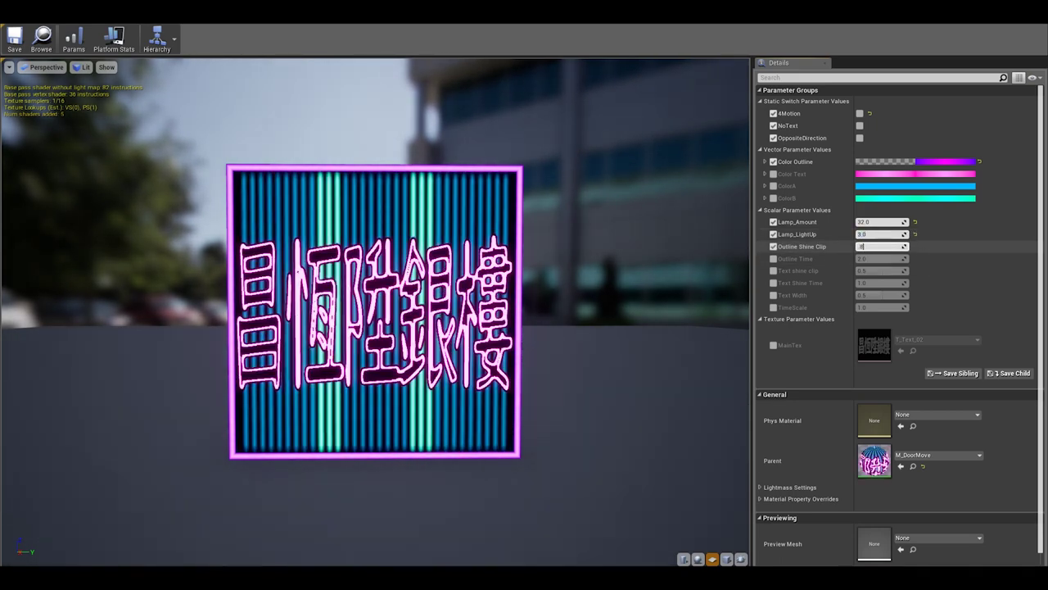
- Set Outline Shine Clip to 1.0
key("Return")
type("0.8")
key("Tab")
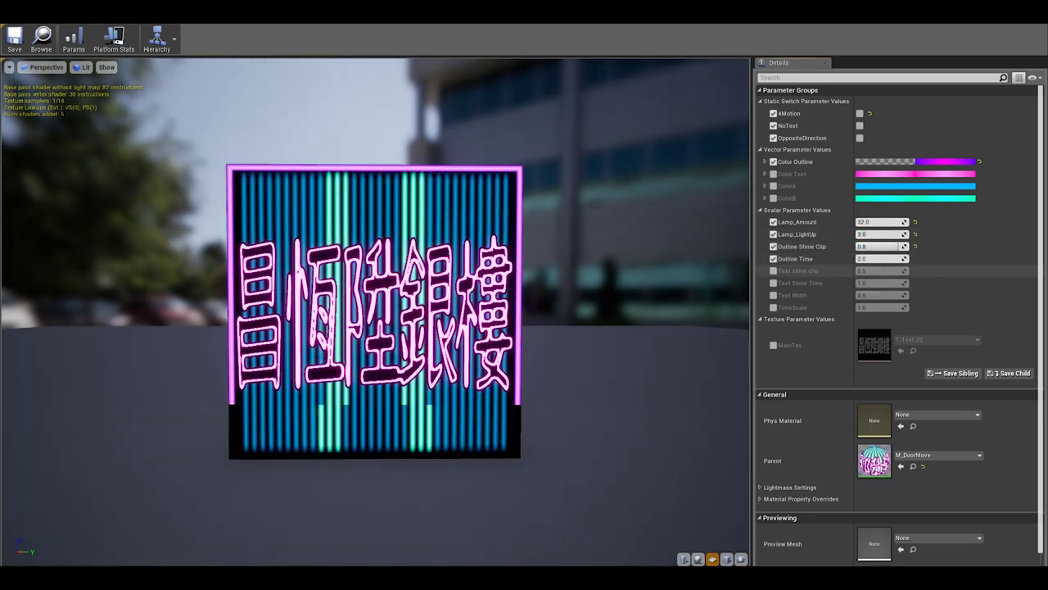
type("10")
left_click_drag(880, 245, 893, 246)
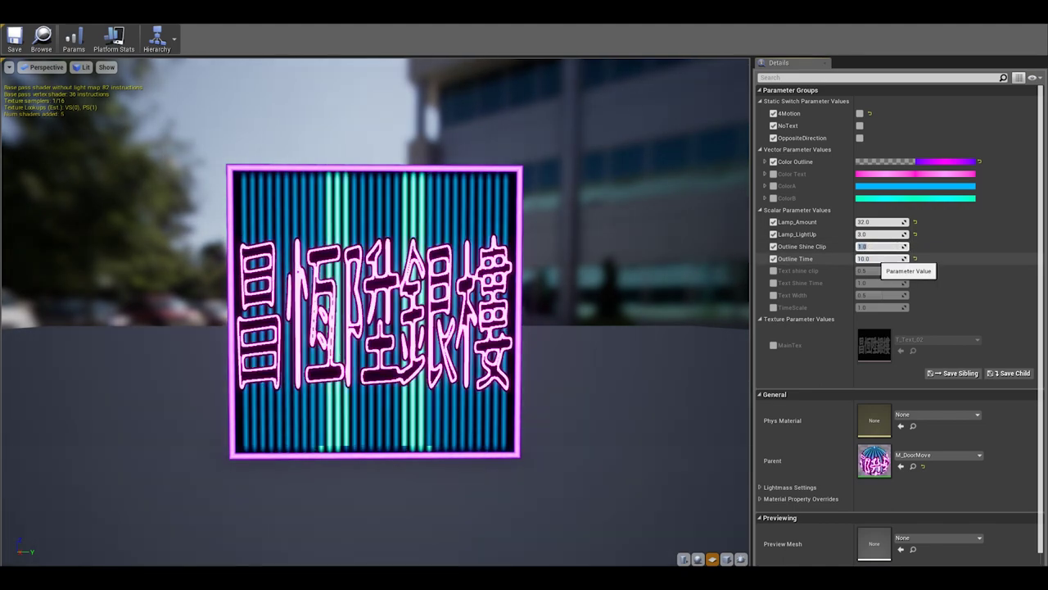
- Override Text shine clip and Text Shine Time to 1, and enable TimeScale at 4
left_click(881, 270)
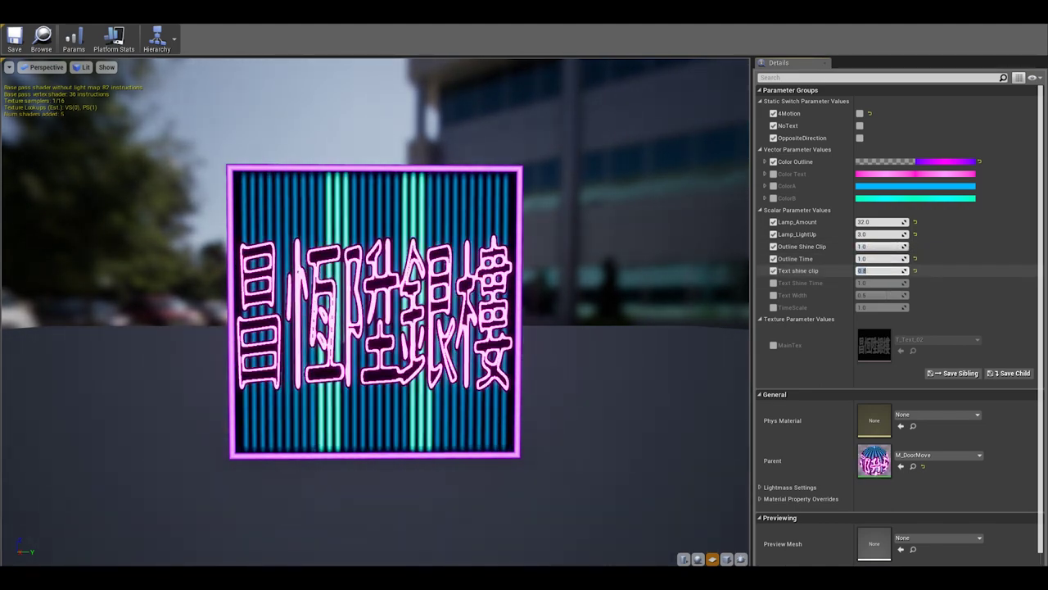
left_click(881, 283)
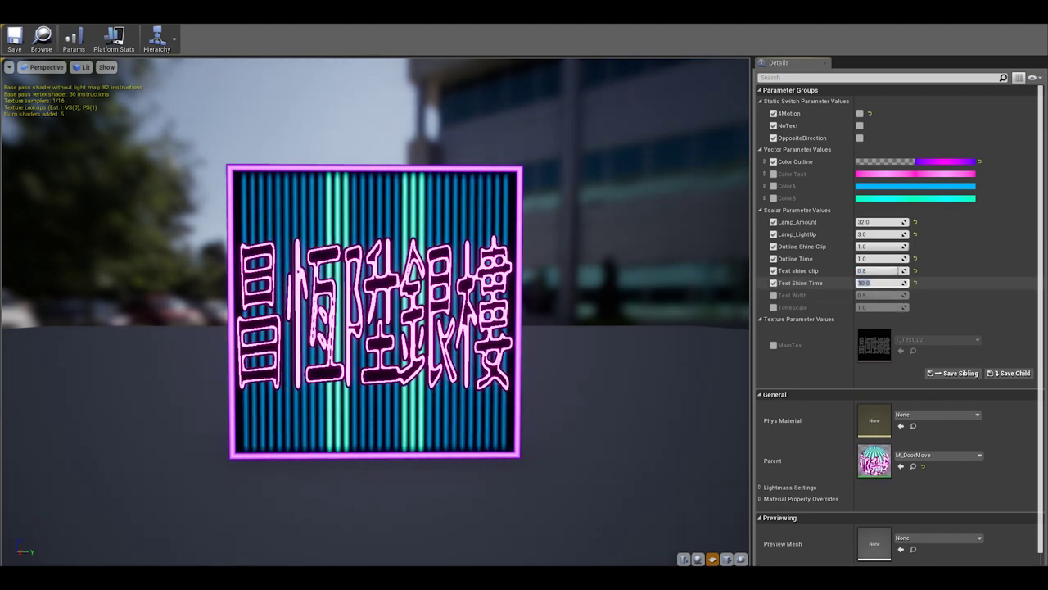
type("2")
left_click(880, 270)
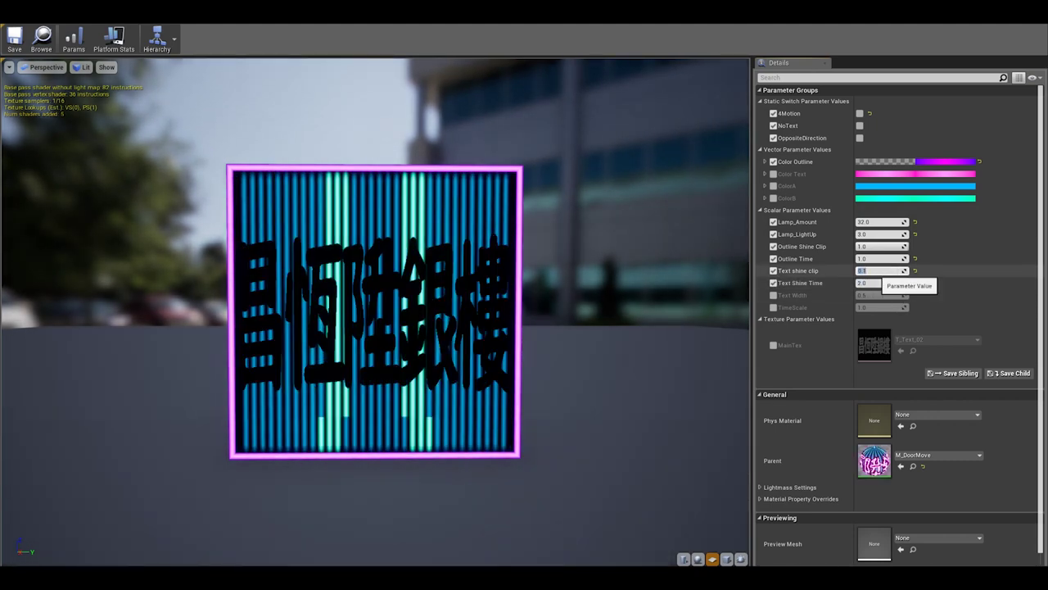
left_click(881, 283)
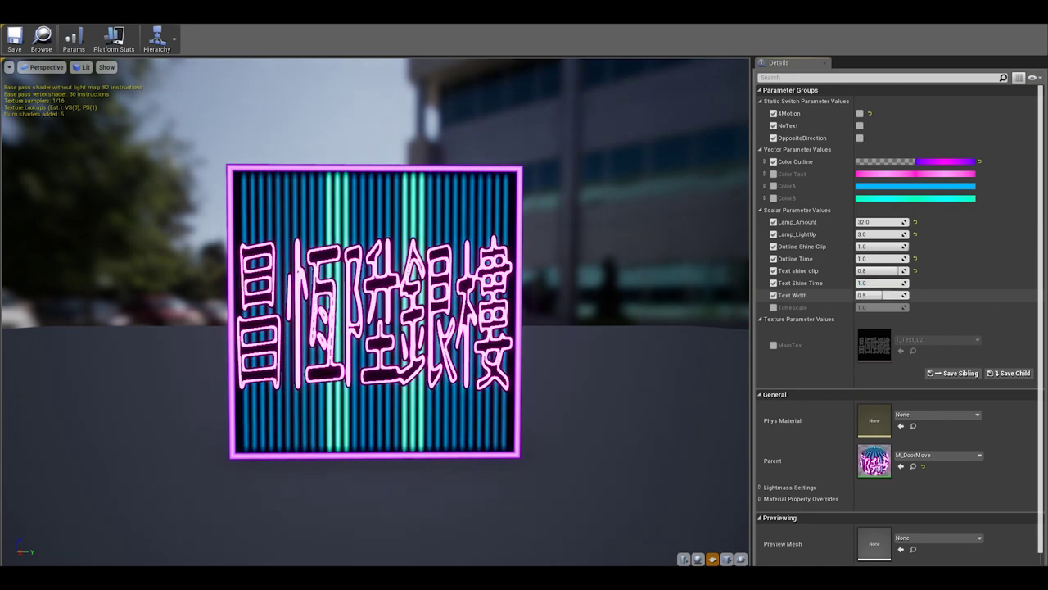
type("18")
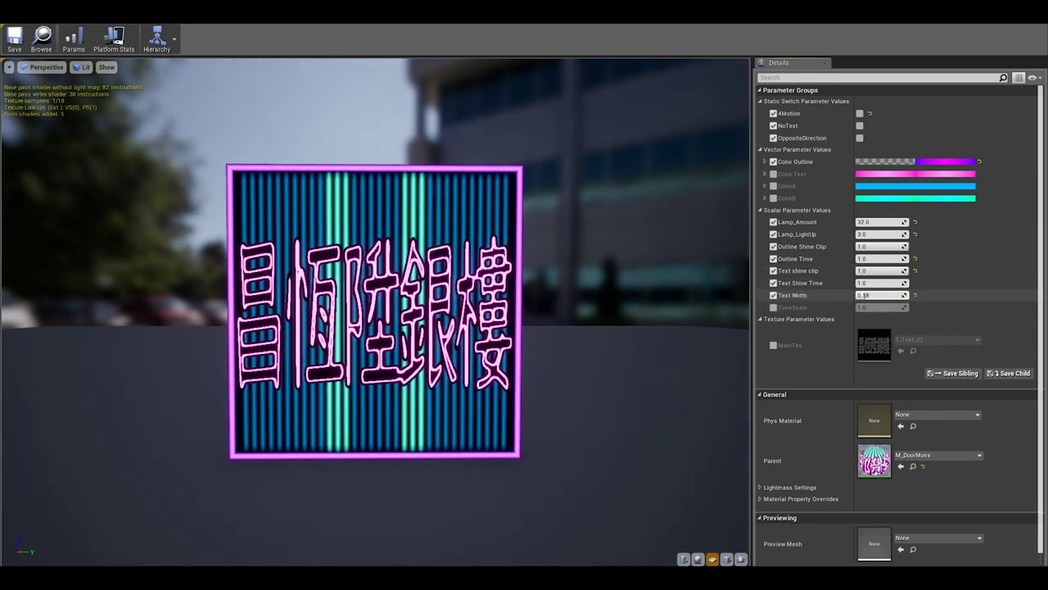
left_click(884, 307)
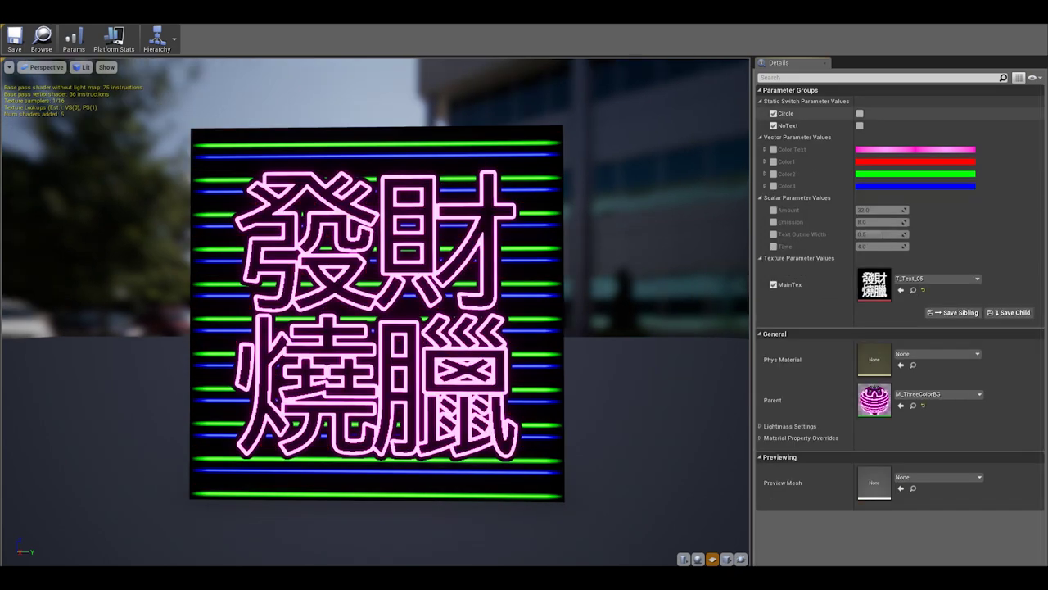
- Try the Circle variant and toggle the sign's text off and back on
left_click(859, 113)
left_click(859, 126)
left_click(859, 125)
- Set Amount to 32, Emission to 16 and Text Outline Width to about 0.71
left_click(773, 209)
left_click(876, 210)
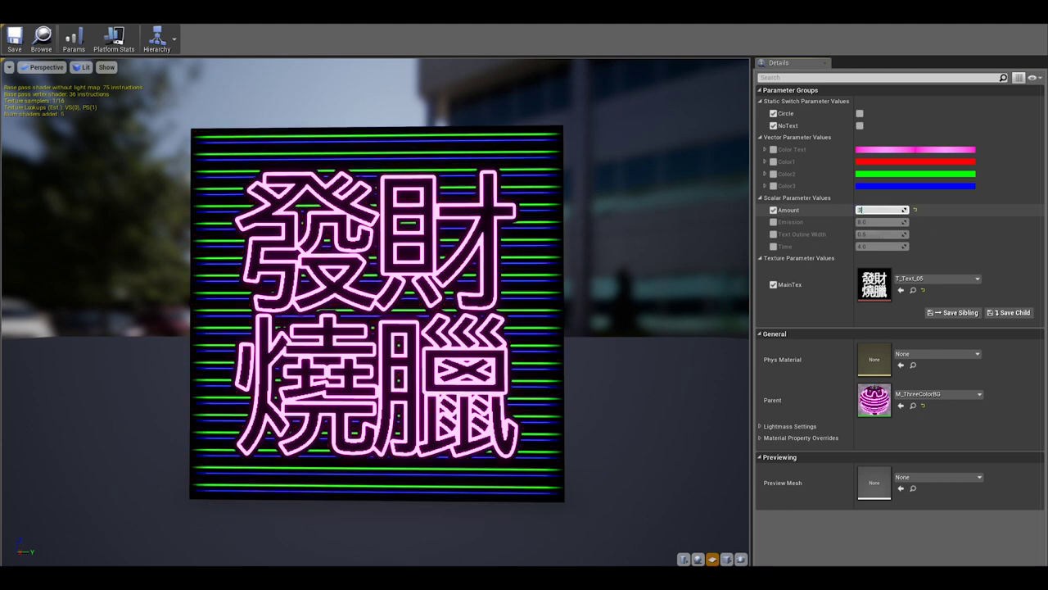
type("2")
key("Return")
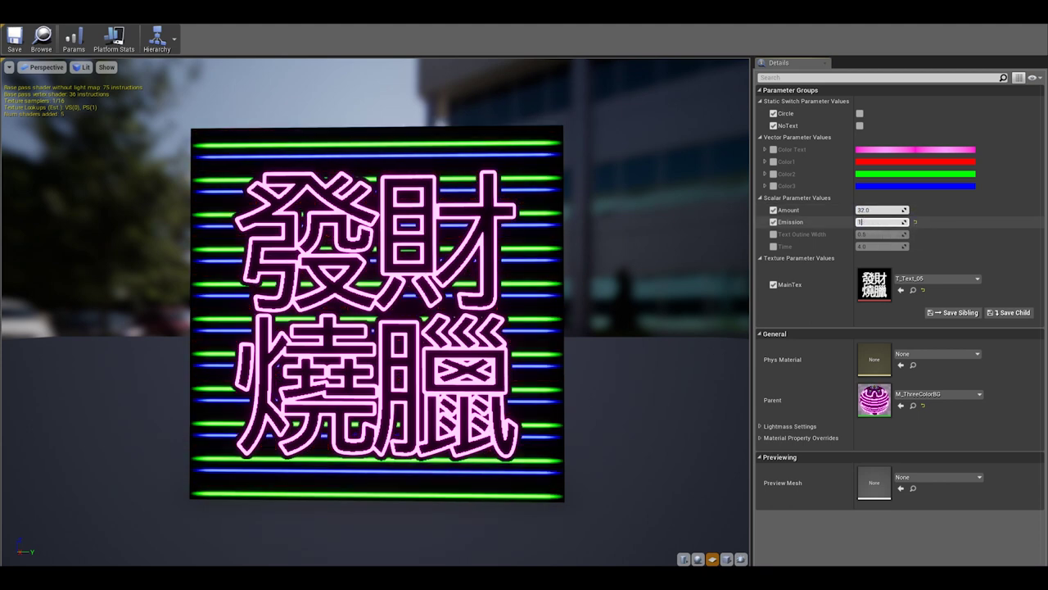
type("16")
key("Return")
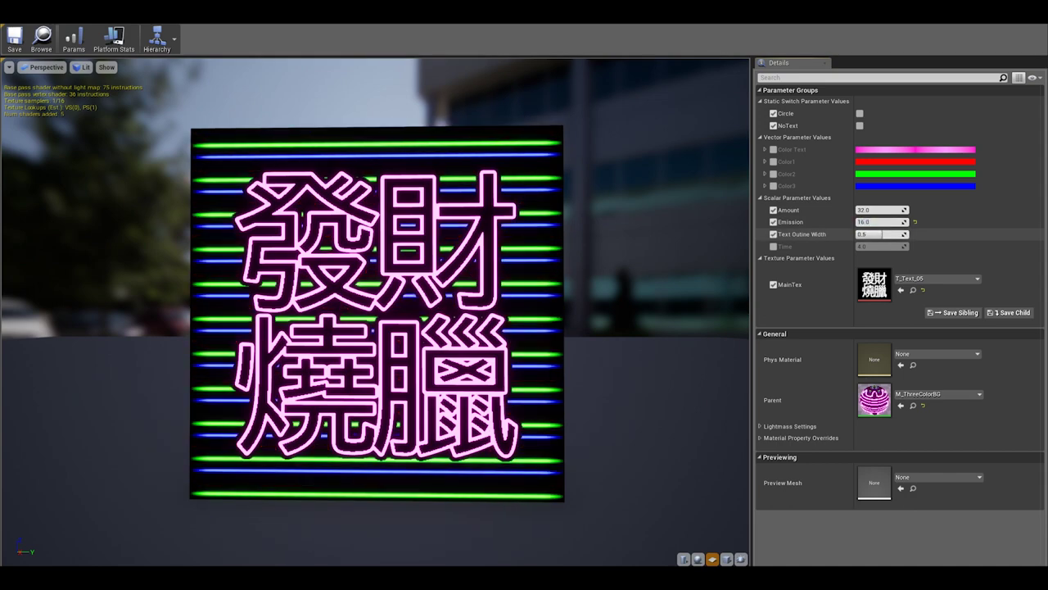
left_click_drag(882, 236, 893, 235)
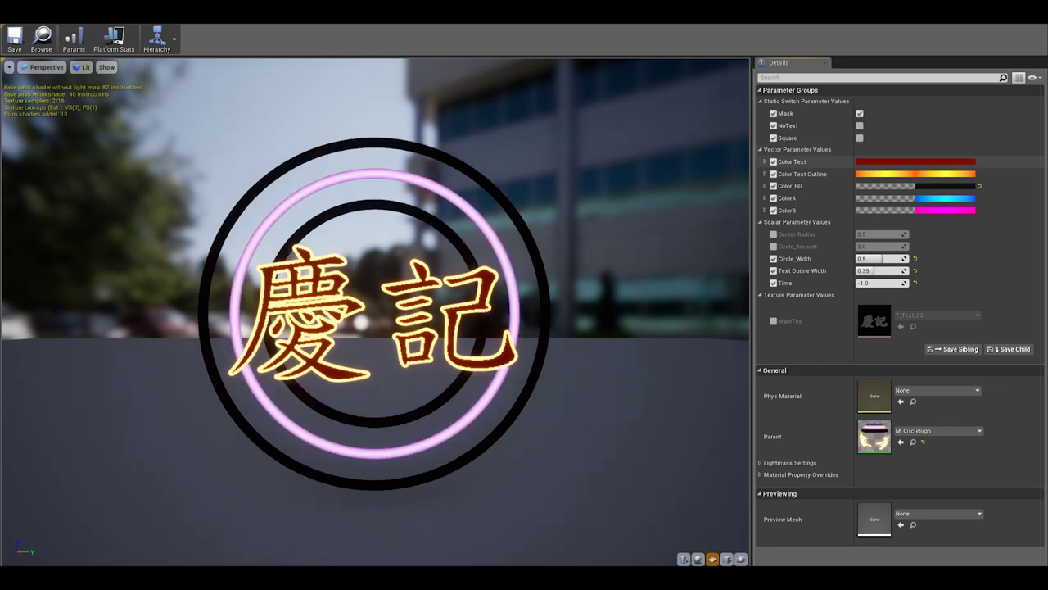
- Preview new text, background, ColorA and ColorB colours, cancelling each to keep the originals
left_click(915, 161)
left_click(669, 265)
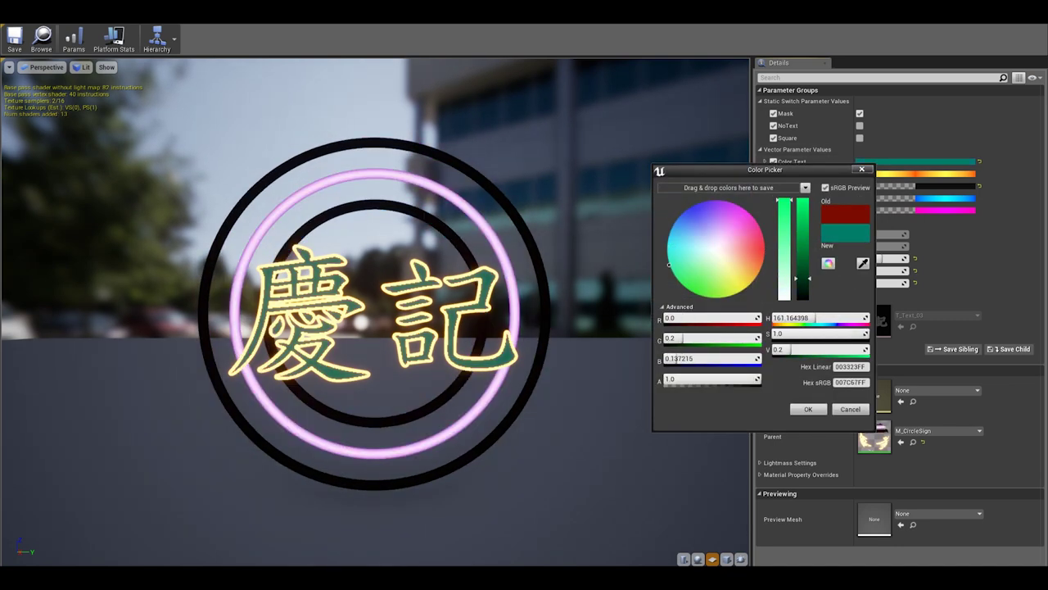
key("Escape")
left_click(942, 186)
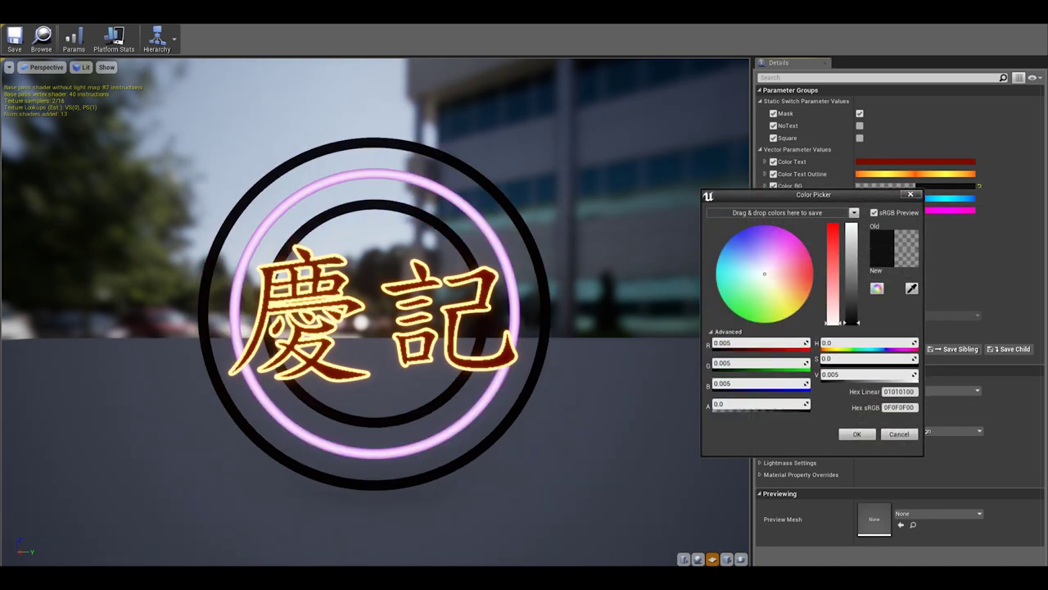
key("Escape")
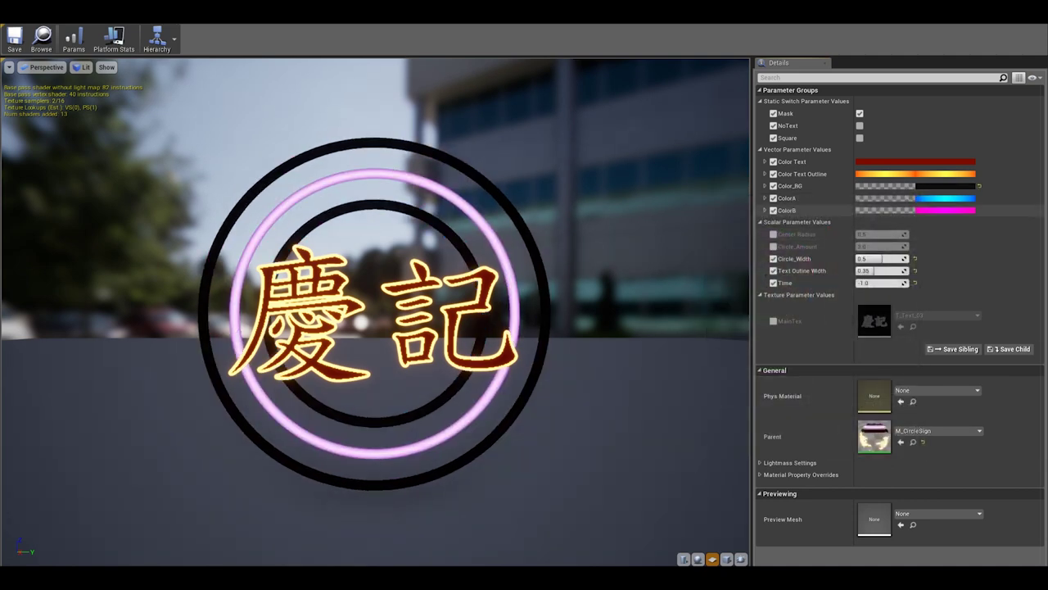
left_click(950, 198)
left_click(810, 305)
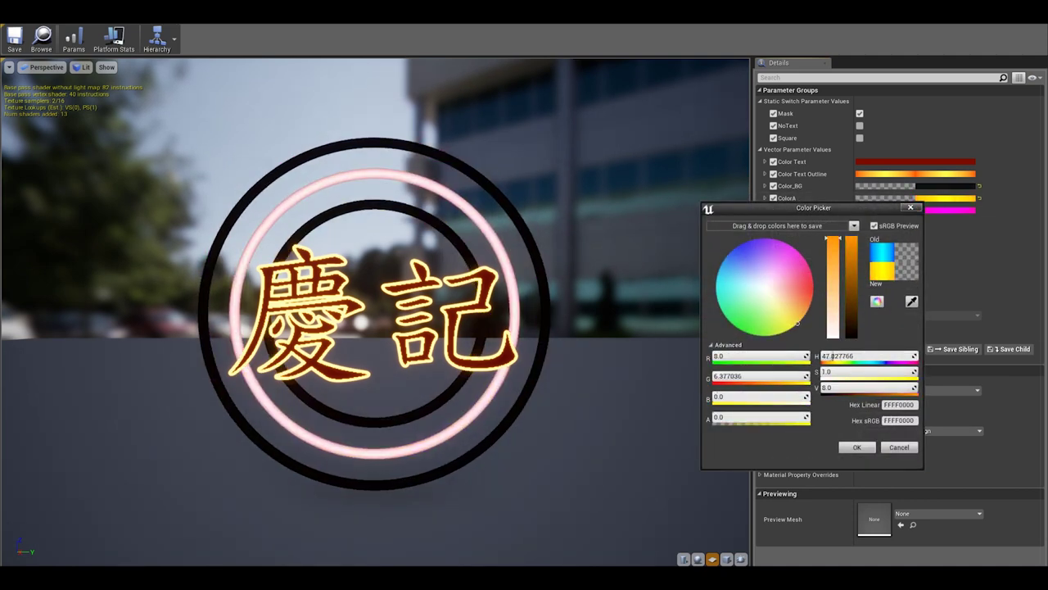
left_click(899, 446)
left_click(950, 210)
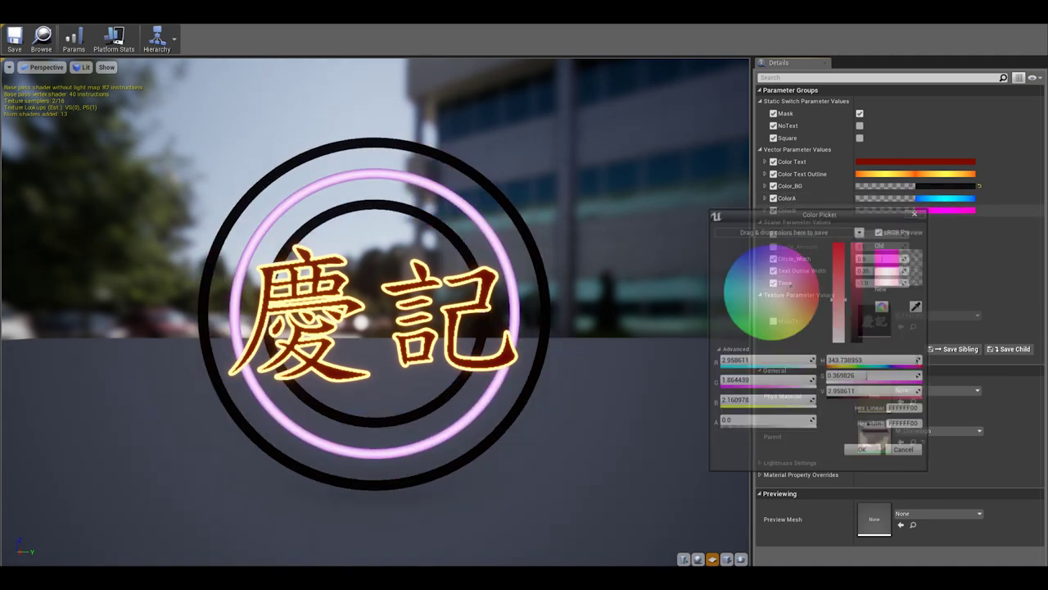
left_click_drag(909, 363, 870, 363)
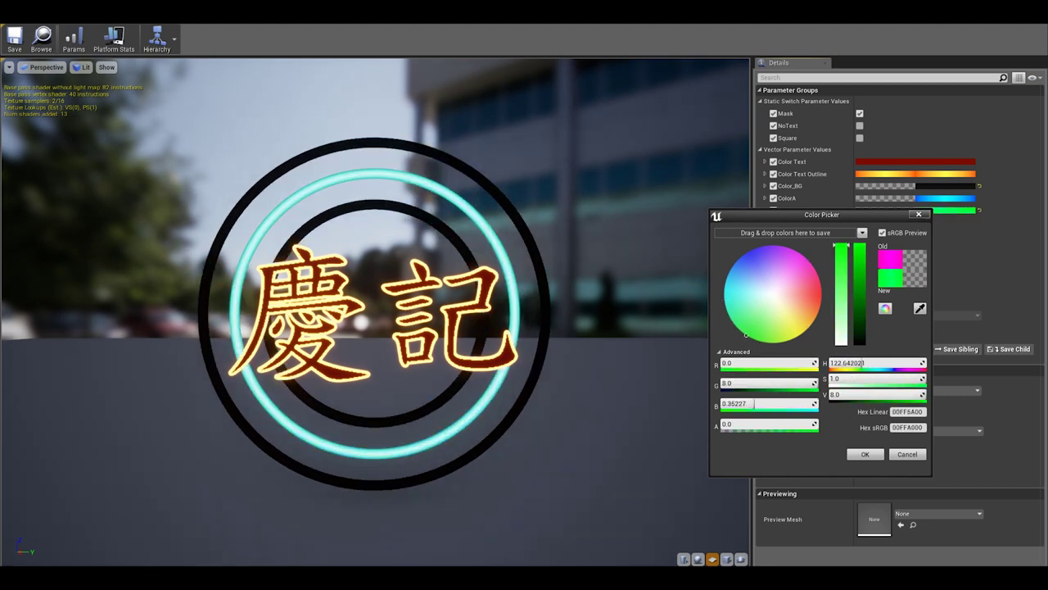
left_click(908, 454)
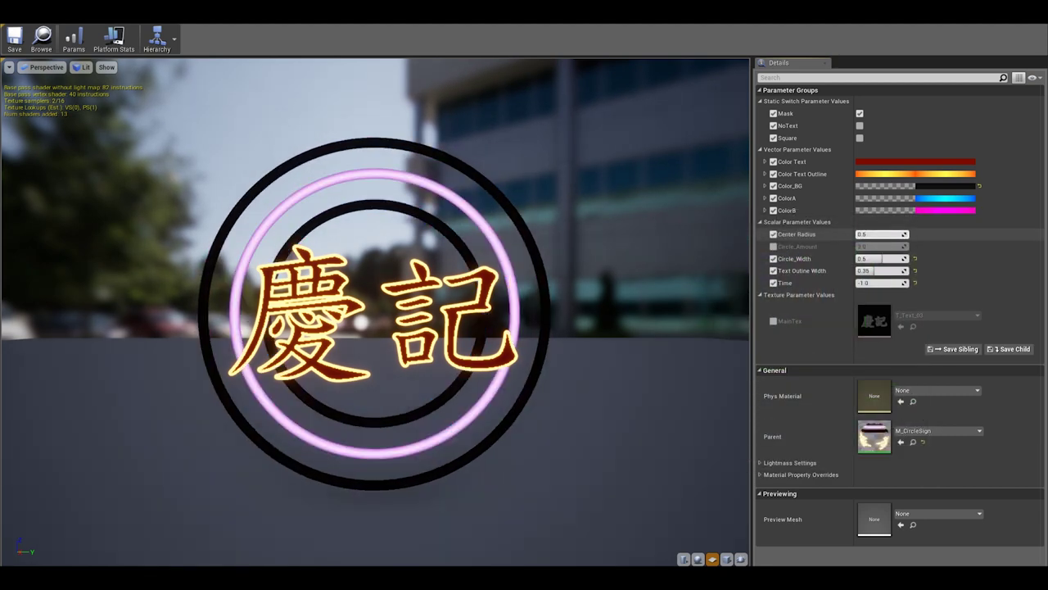
- Reset Center Radius and Circle_Amount, and set Circle_Width and Text Outline Width to 0.5
left_click(773, 234)
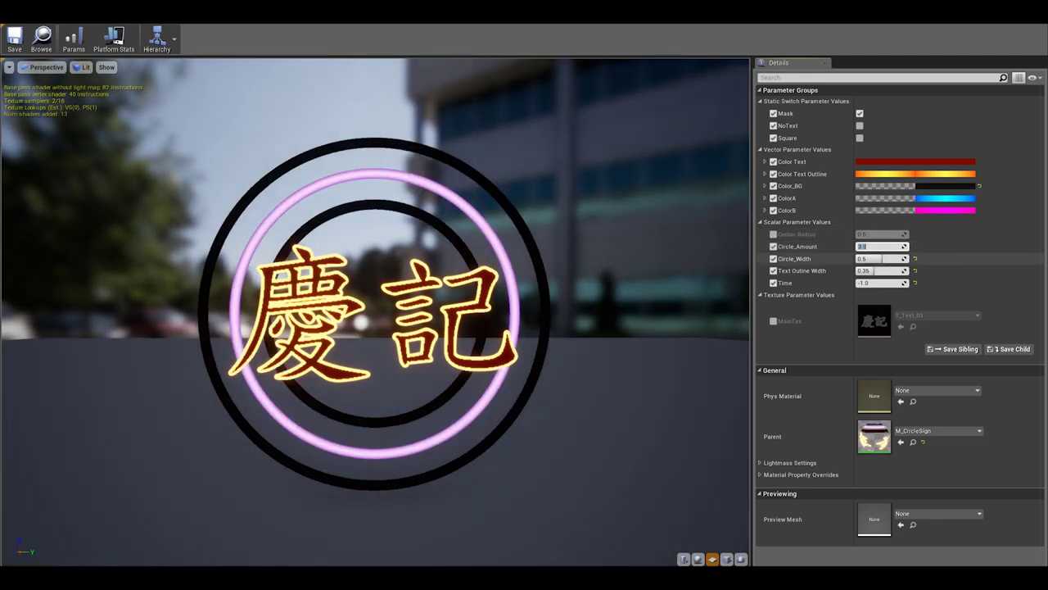
left_click(773, 246)
mouse_move(881, 259)
left_mouse_down()
mouse_move(893, 258)
mouse_move(864, 271)
left_mouse_up()
type(".5")
key("Return")
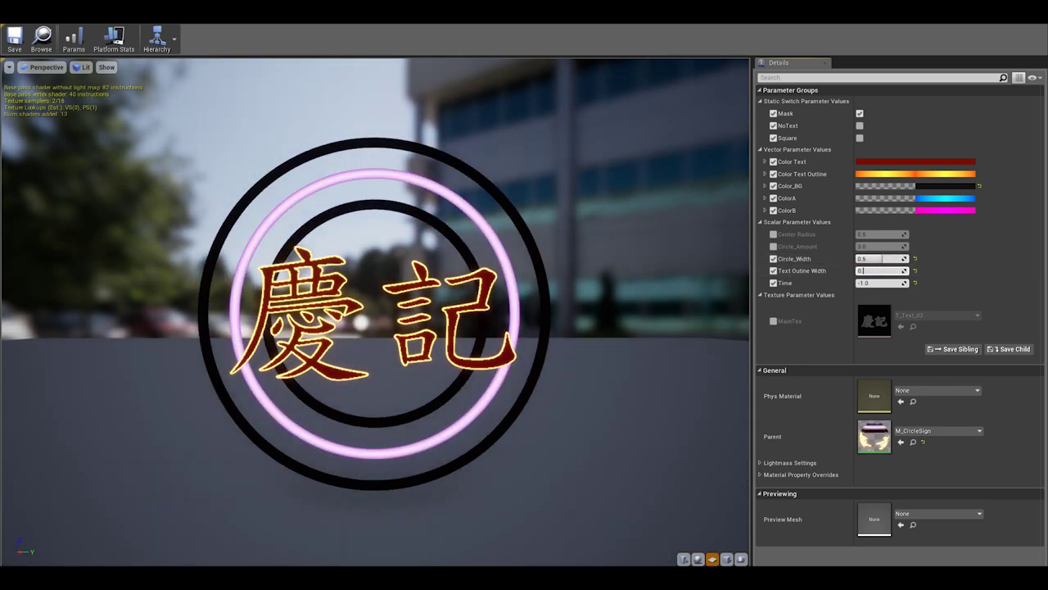
type(".5")
key("Return")
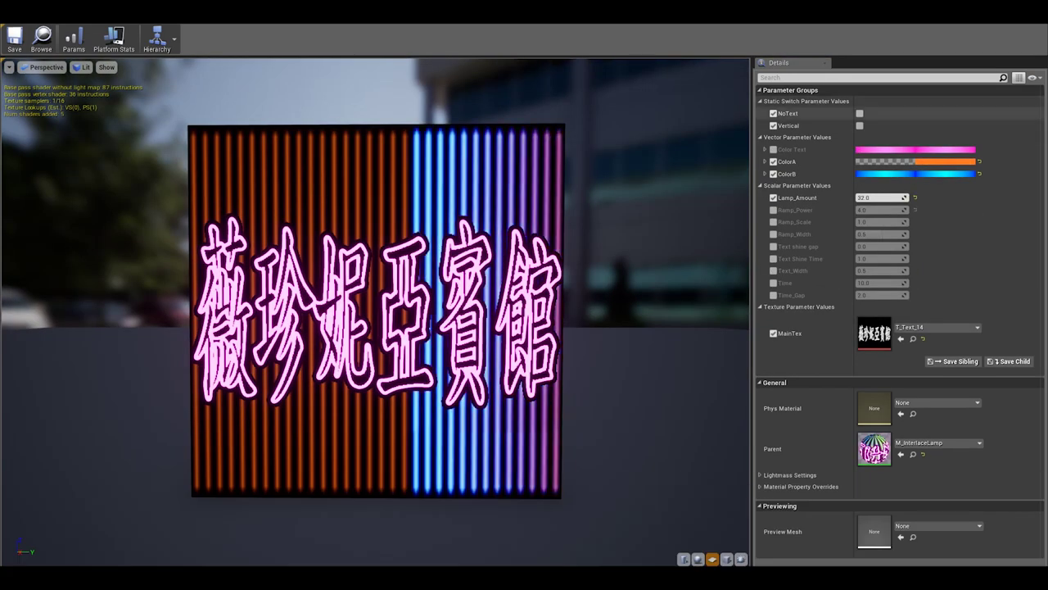
- Keep the lamp stripes vertical and set Lamp_Amount to 32
left_click(859, 125)
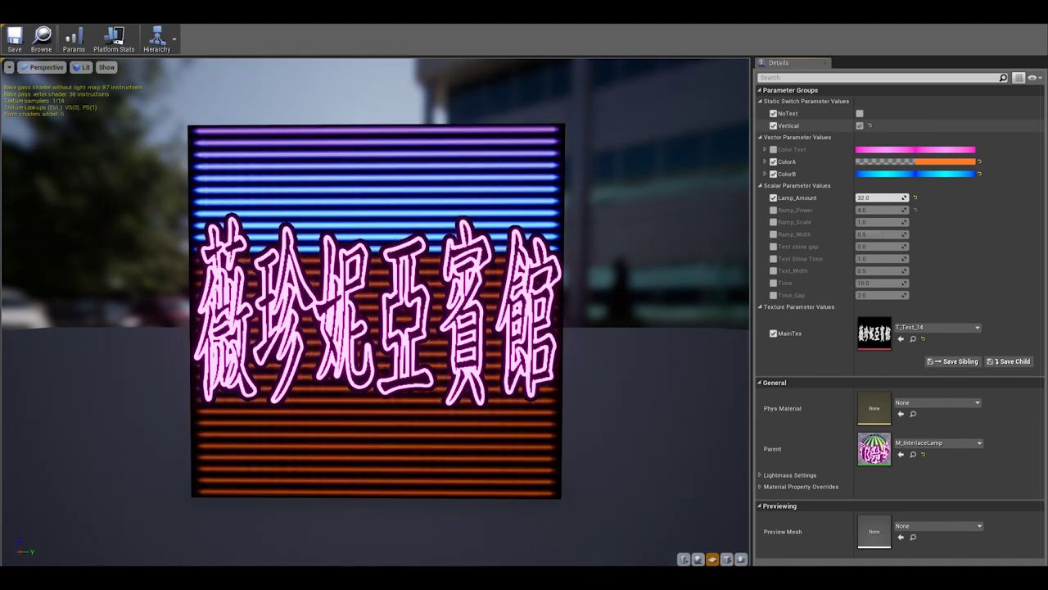
left_click(859, 125)
left_click(881, 197)
type("64")
key("BackSpace")
key("BackSpace")
type("32")
key("Return")
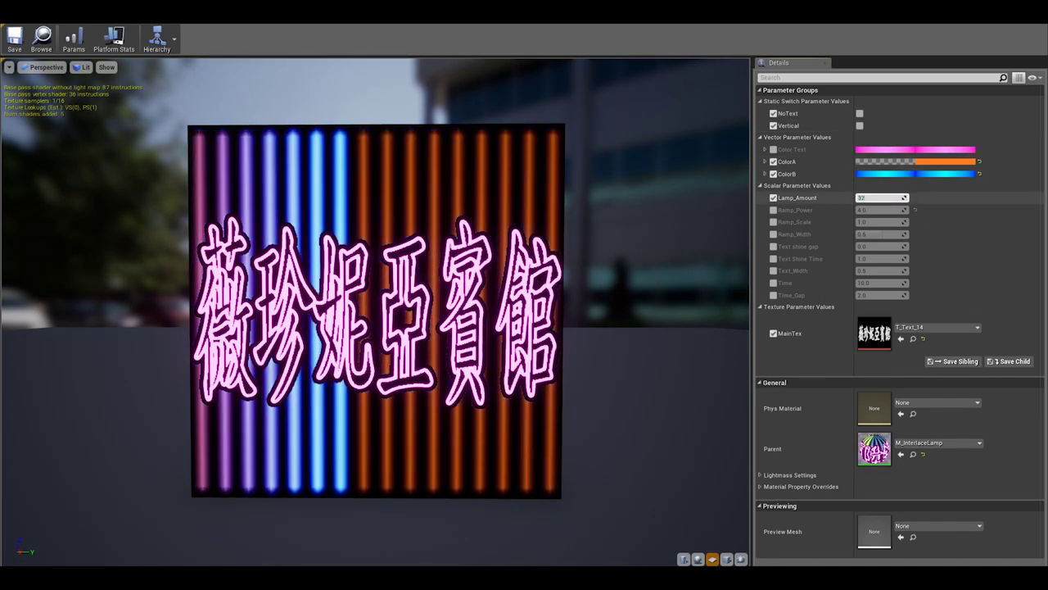
left_click(773, 210)
- Enable Ramp_Power at 4.0 and the Ramp_Scale override
left_click(880, 210)
type("4")
key("Return")
left_click(869, 221)
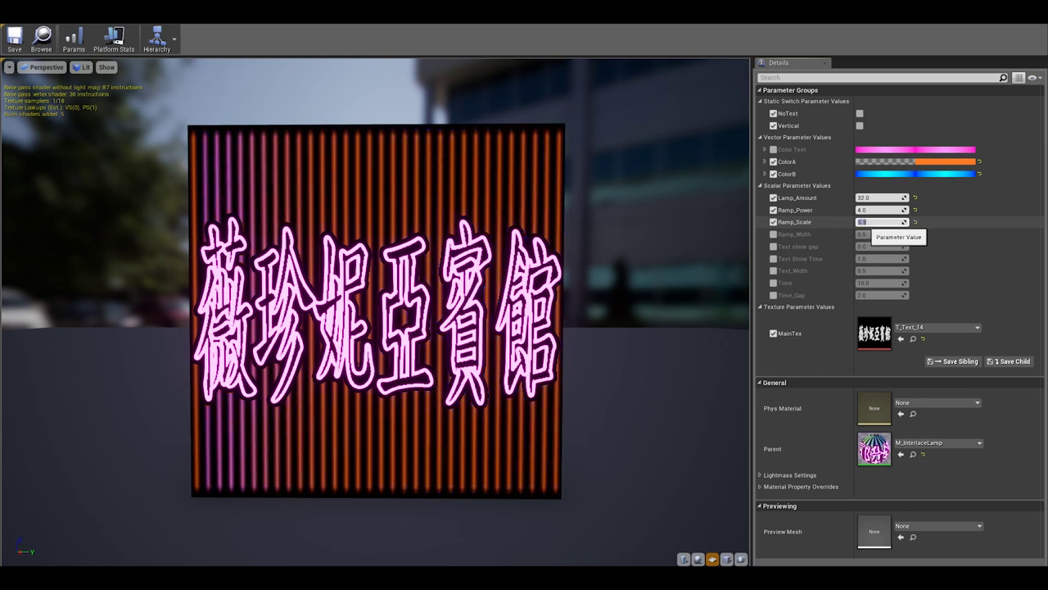
type("1")
- Enable Ramp_Width about 0.21, Text shine gap 0.1, Text Shine Time and Text_Width about 0.57
left_click(773, 234)
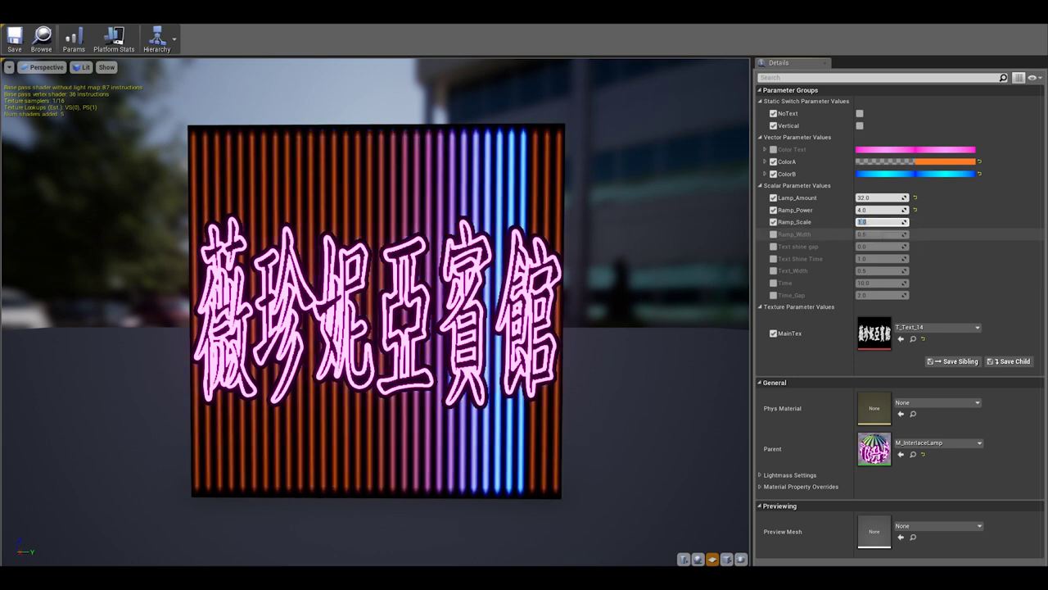
left_click_drag(883, 234, 865, 236)
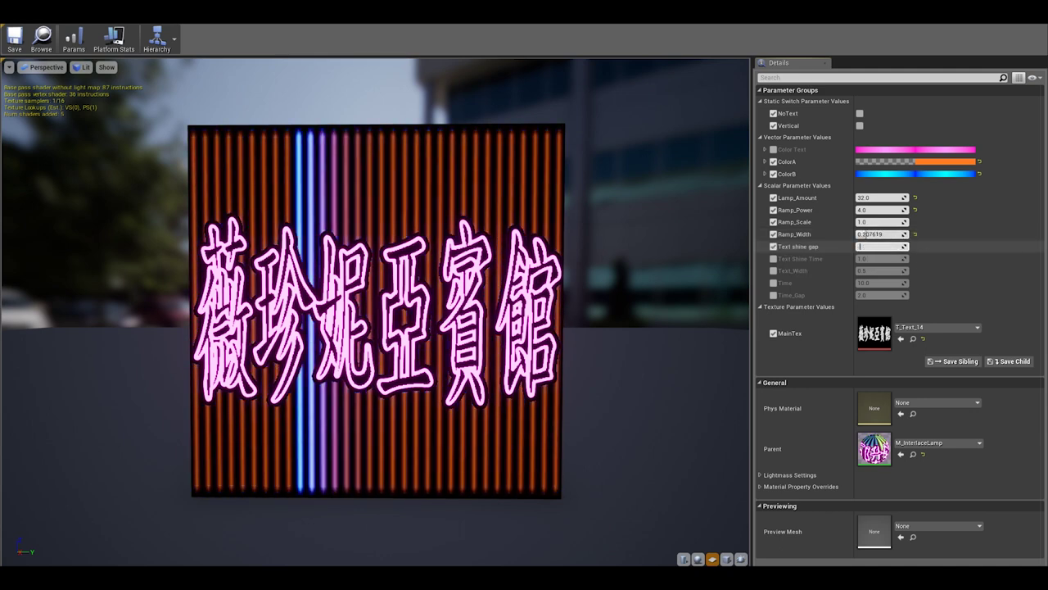
left_click(773, 247)
left_click_drag(880, 246, 884, 246)
type("0.1")
left_click(773, 259)
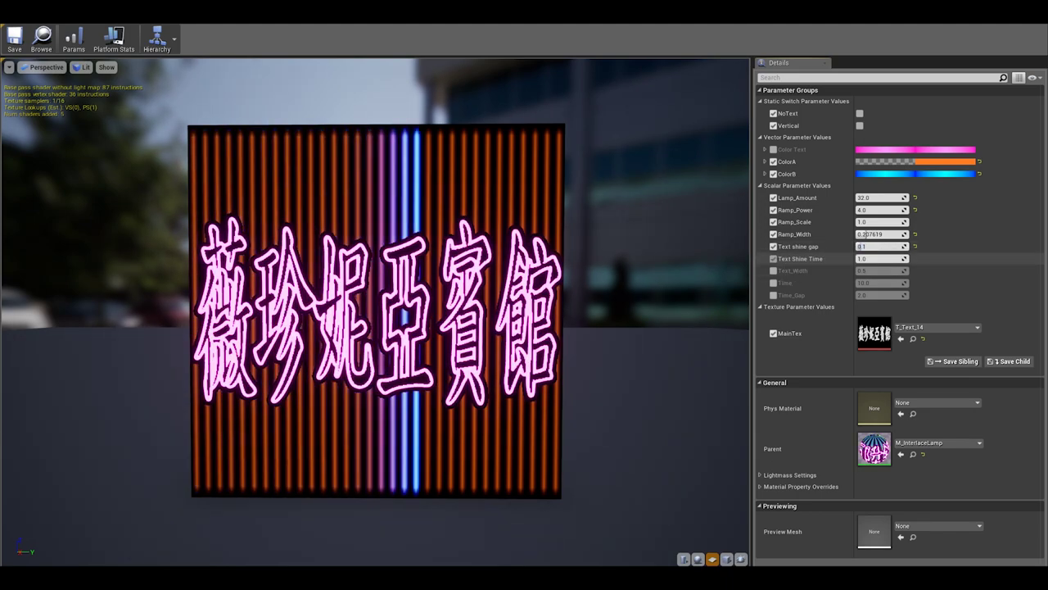
left_click(869, 259)
left_click(773, 270)
left_click_drag(881, 270, 889, 270)
- Set Time to 30 and Time_Gap to 1, then switch off the hexagon sign's back lamp
left_click(773, 283)
left_click(870, 283)
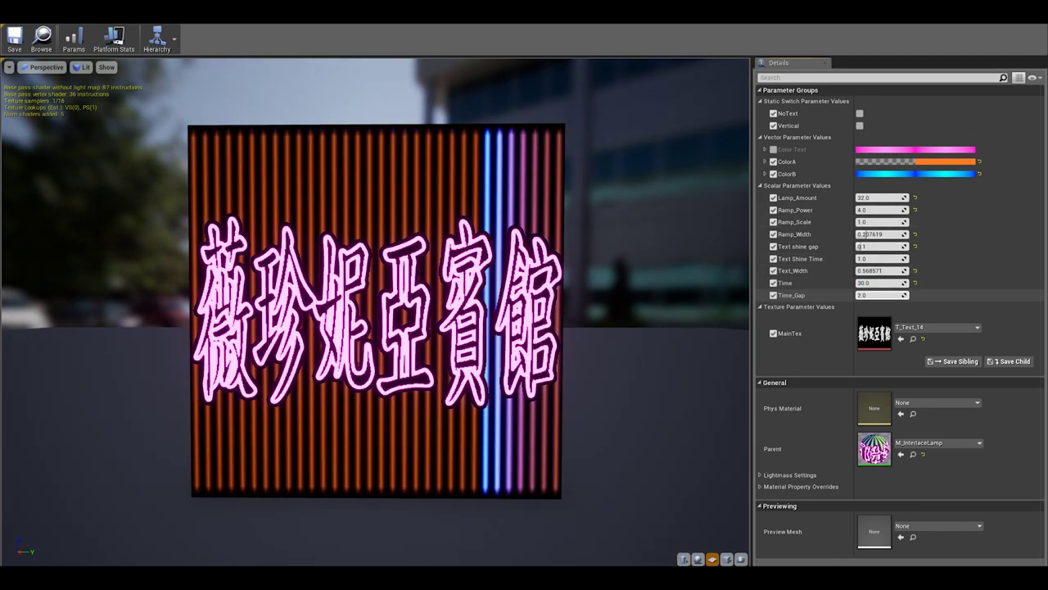
type("4")
left_click(773, 295)
left_click(870, 295)
type("1")
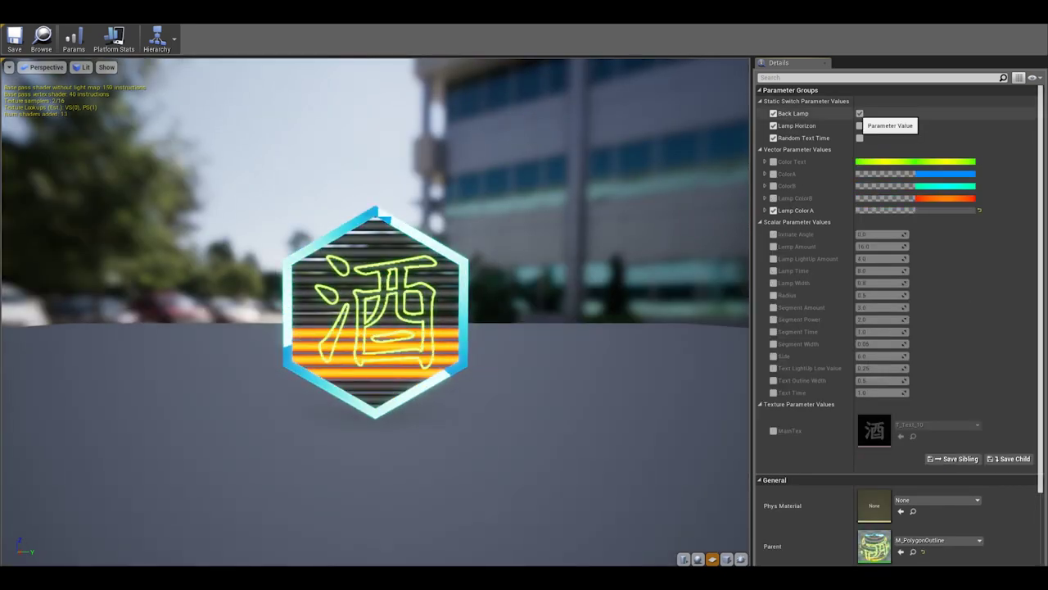
left_click(858, 113)
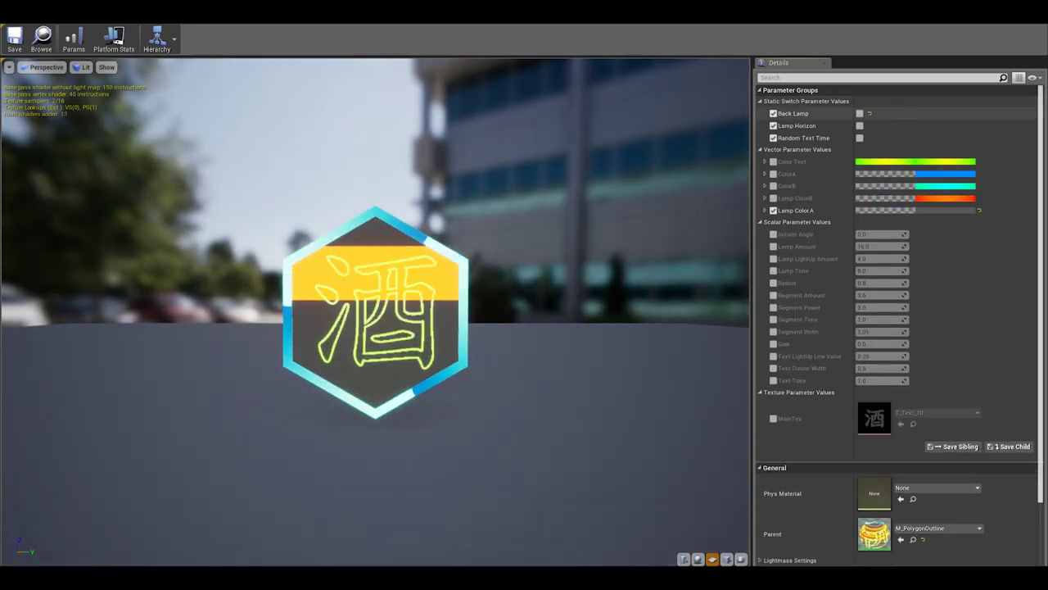
- Test Back Lamp, Lamp Horizon, Random Text Time and Lamp Color A, keep defaults, and enable Initiate Angle
left_click(859, 113)
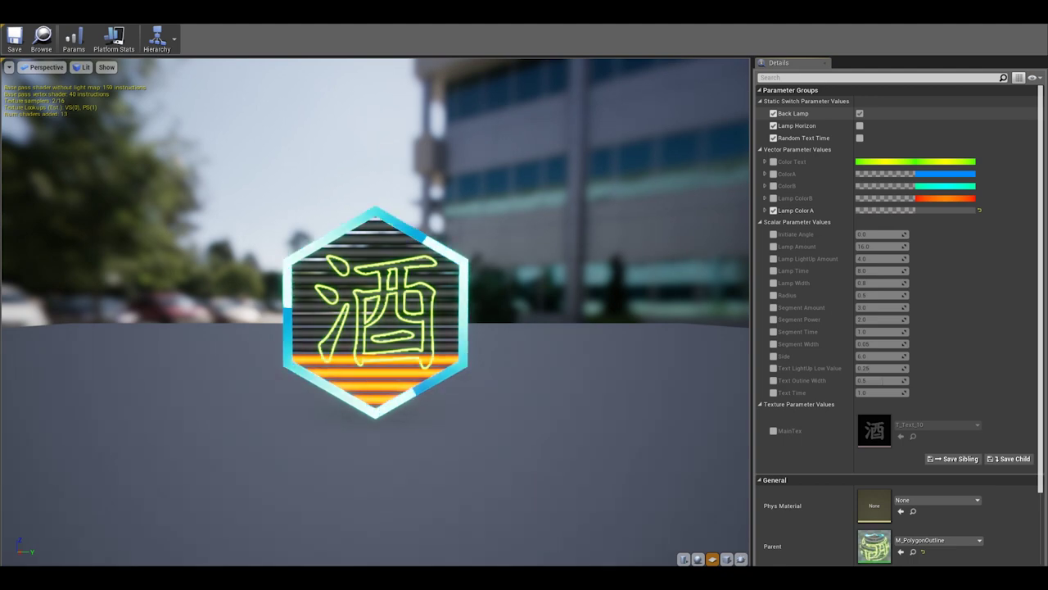
left_click(859, 113)
left_click(915, 210)
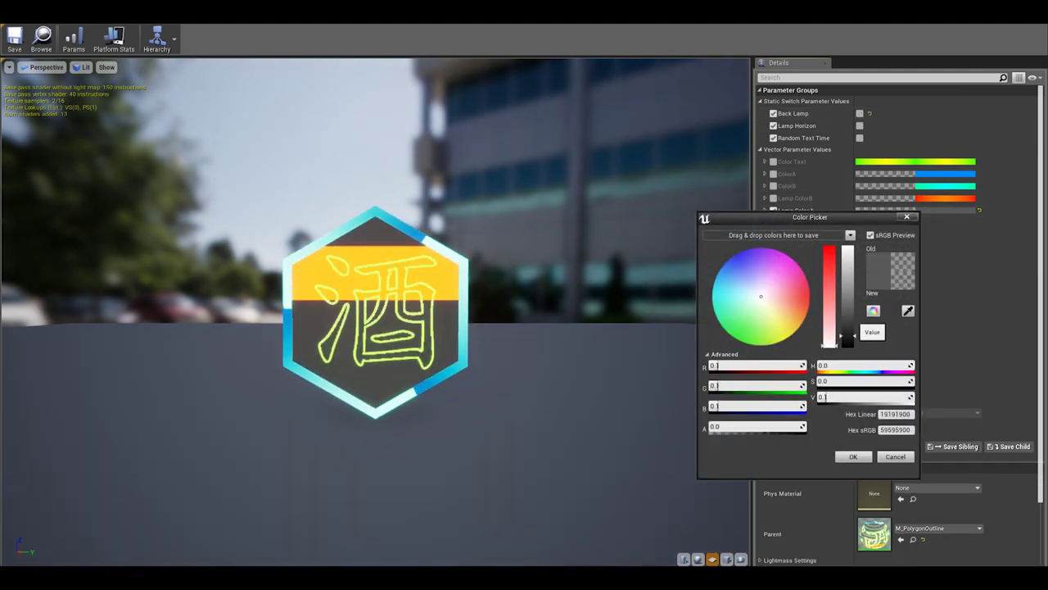
left_click(852, 456)
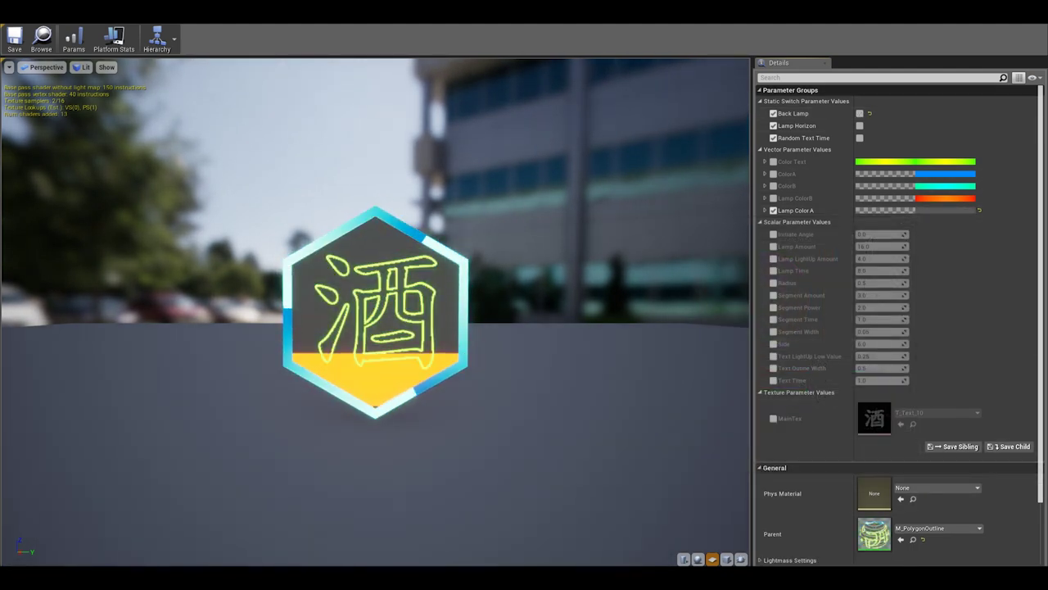
left_click(859, 113)
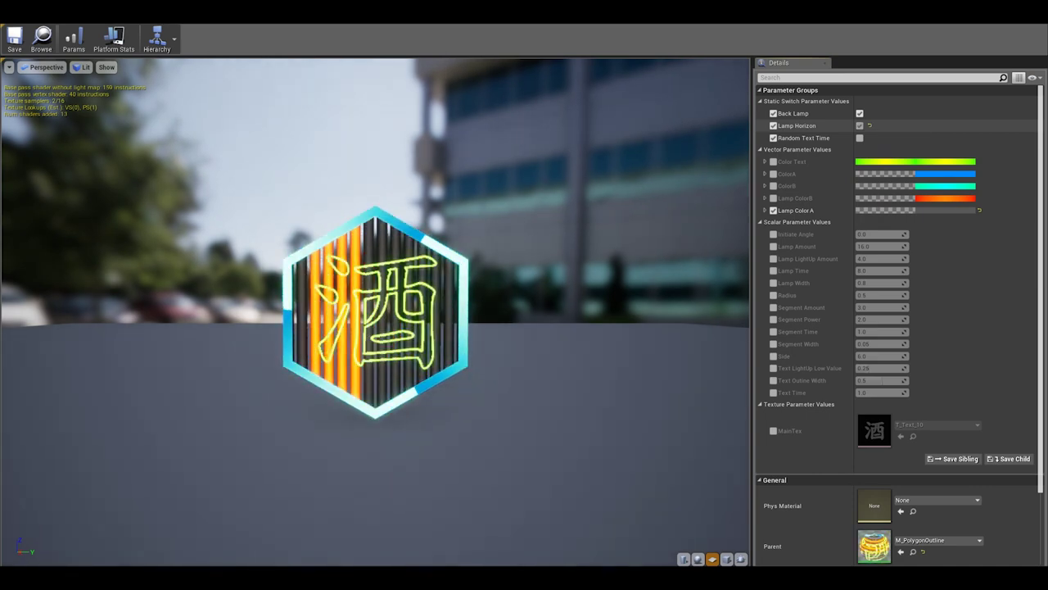
left_click(859, 125)
left_click(859, 137)
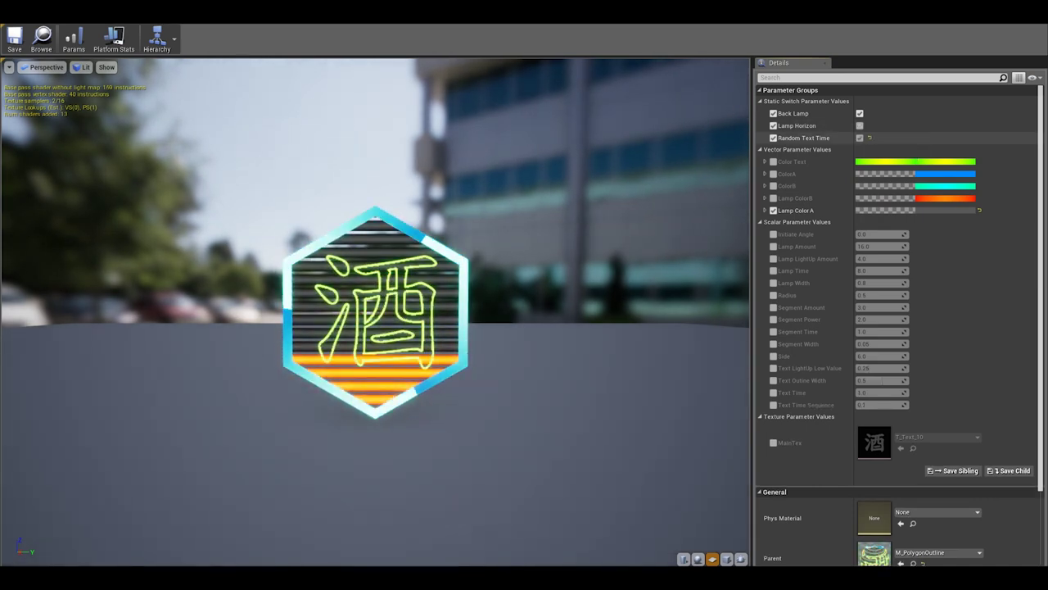
left_click(859, 137)
left_click(773, 234)
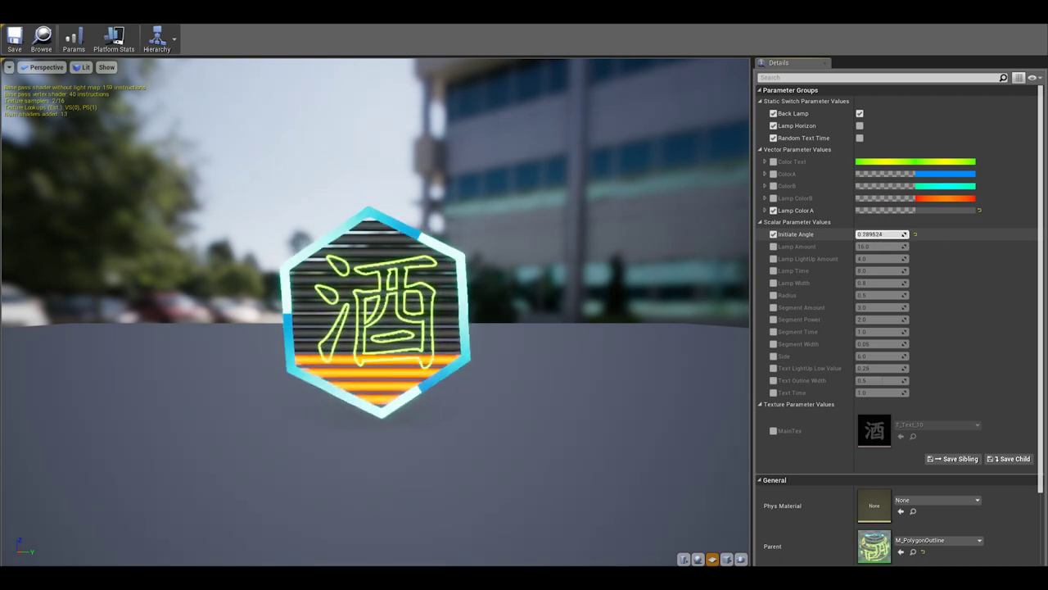
- Stand the hexagon upright, reset Initiate Angle and Lamp Amount, and set Lamp LightUp Amount to 4
type("0")
key("Return")
left_click(773, 234)
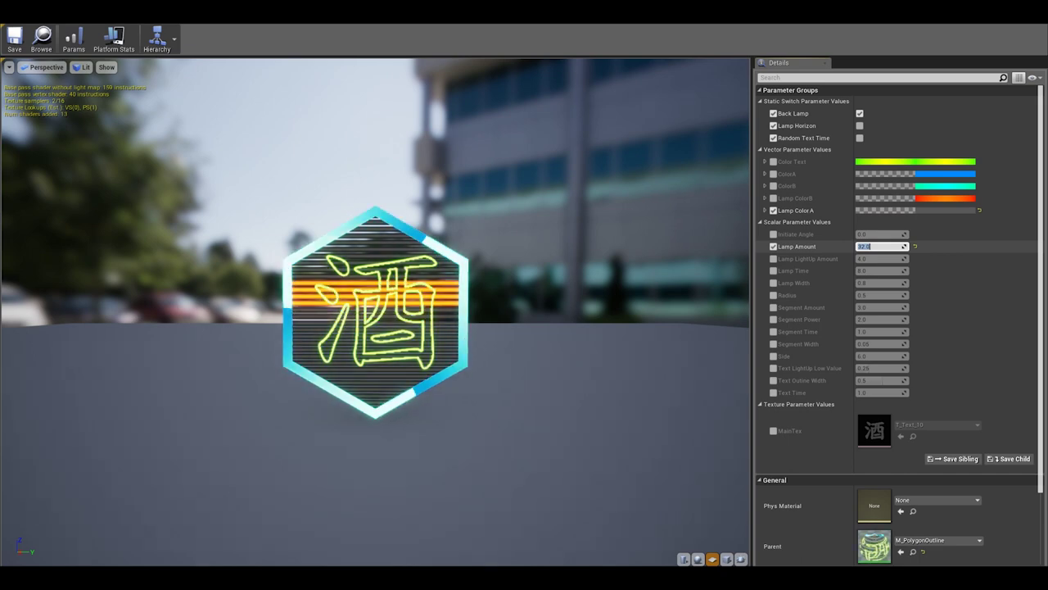
left_click(773, 246)
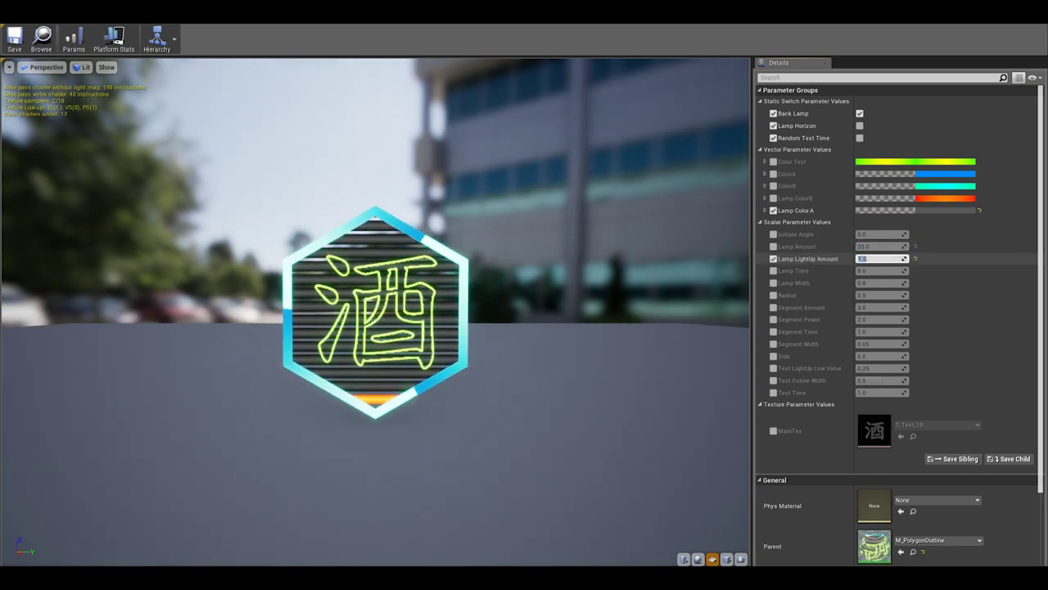
left_click(881, 259)
type("4")
key("Return")
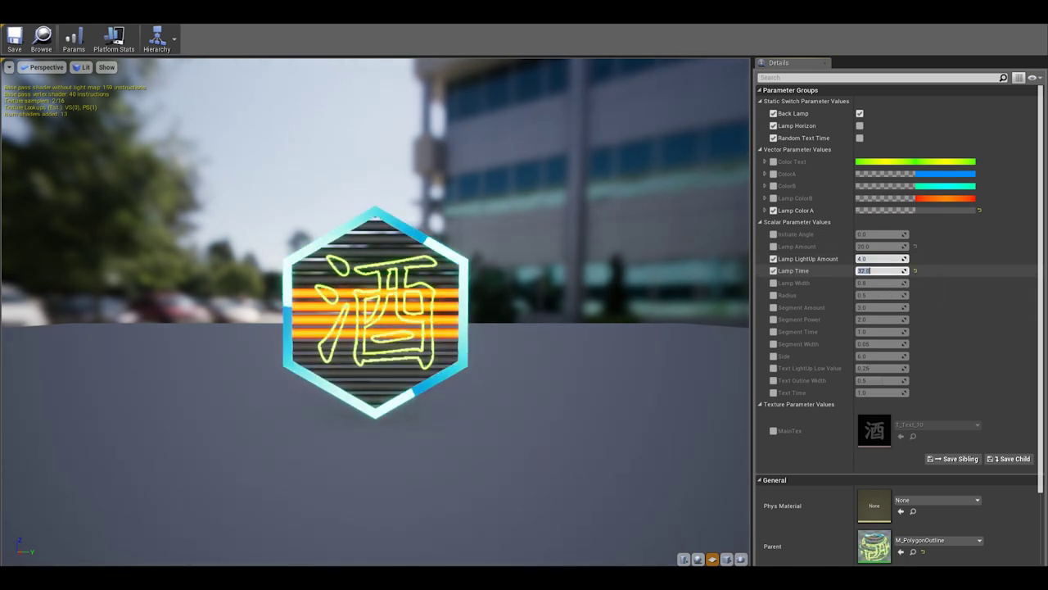
- Set Lamp Width to about 0.78 and try a larger Radius before resetting it
left_click(773, 283)
mouse_move(876, 283)
left_mouse_down()
mouse_move(860, 282)
mouse_move(893, 283)
left_mouse_up()
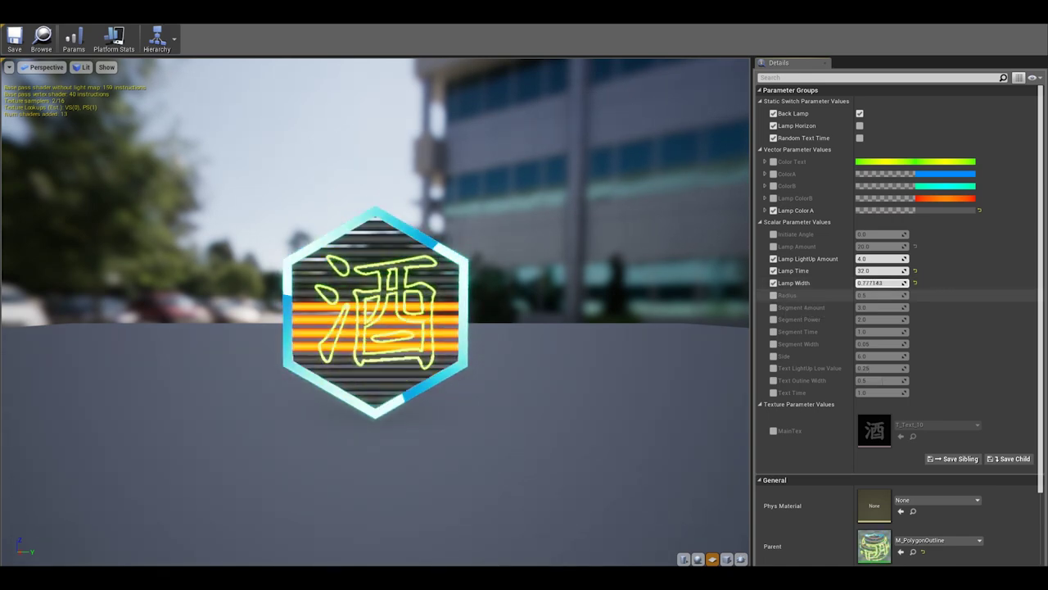
left_click_drag(876, 295, 884, 295)
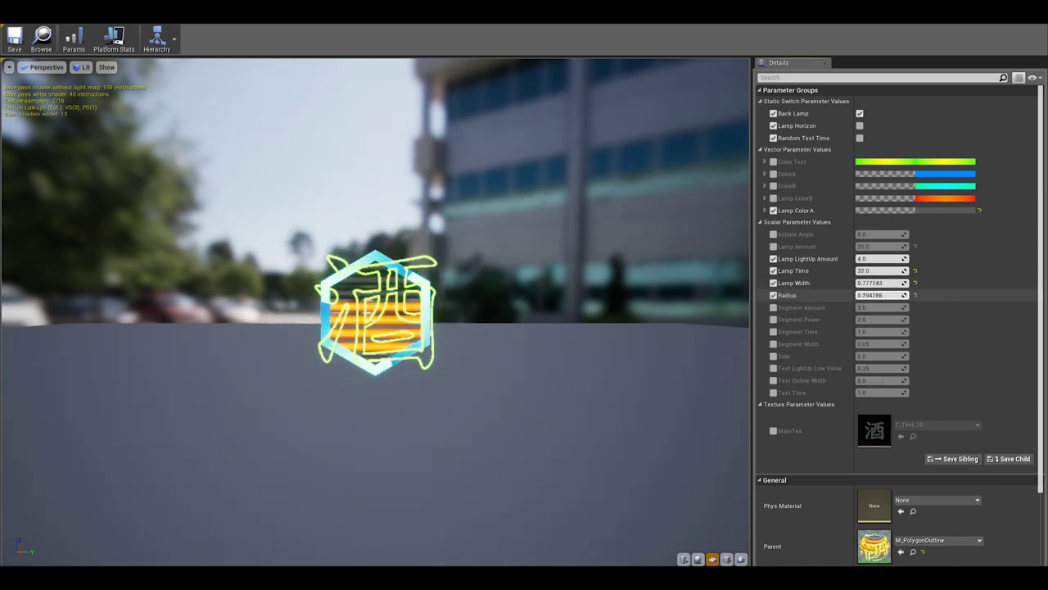
left_click(773, 294)
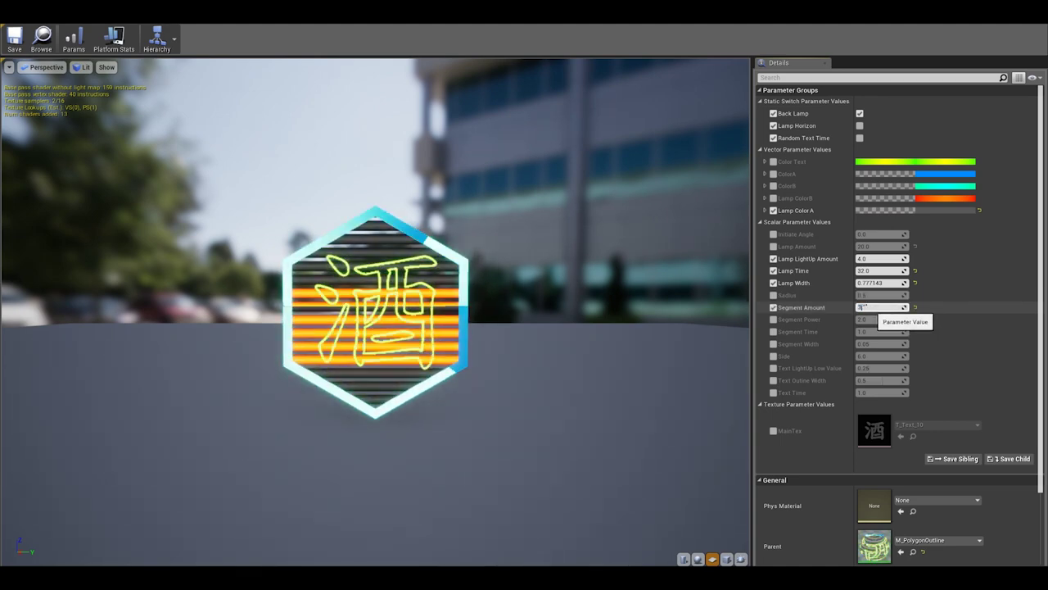
- Set Segment Amount 3, Segment Time 1, six sides, Text Outline Width about 0.49 and Text Time 2
left_click(862, 307)
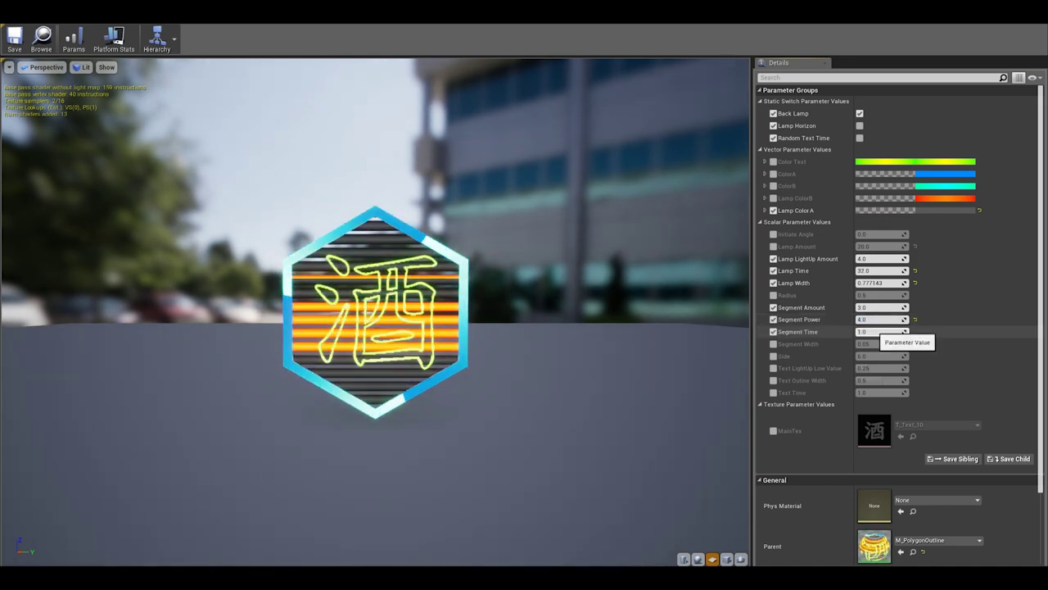
left_click(859, 332)
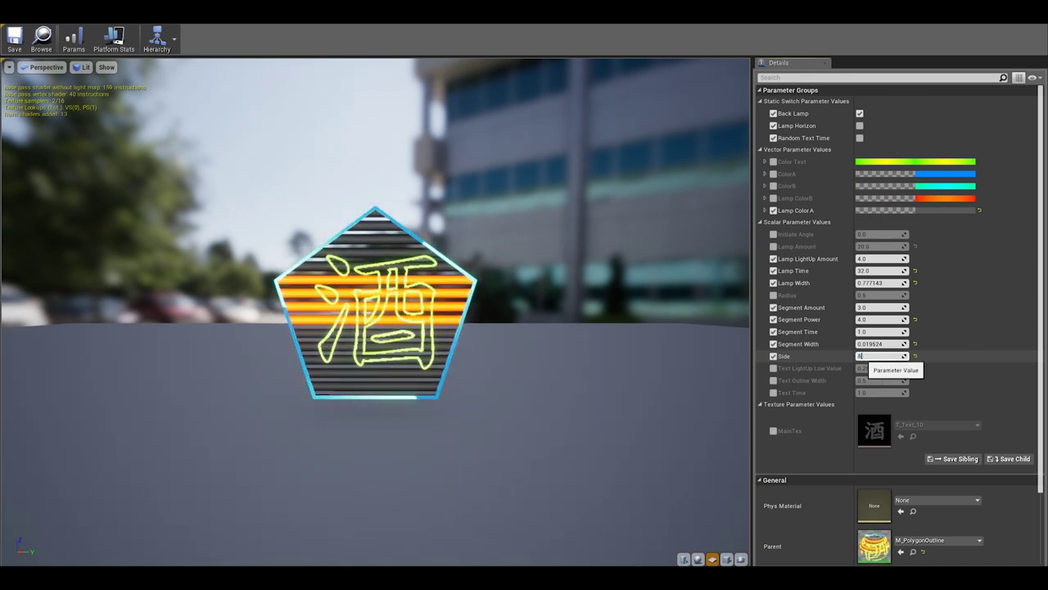
left_click(773, 367)
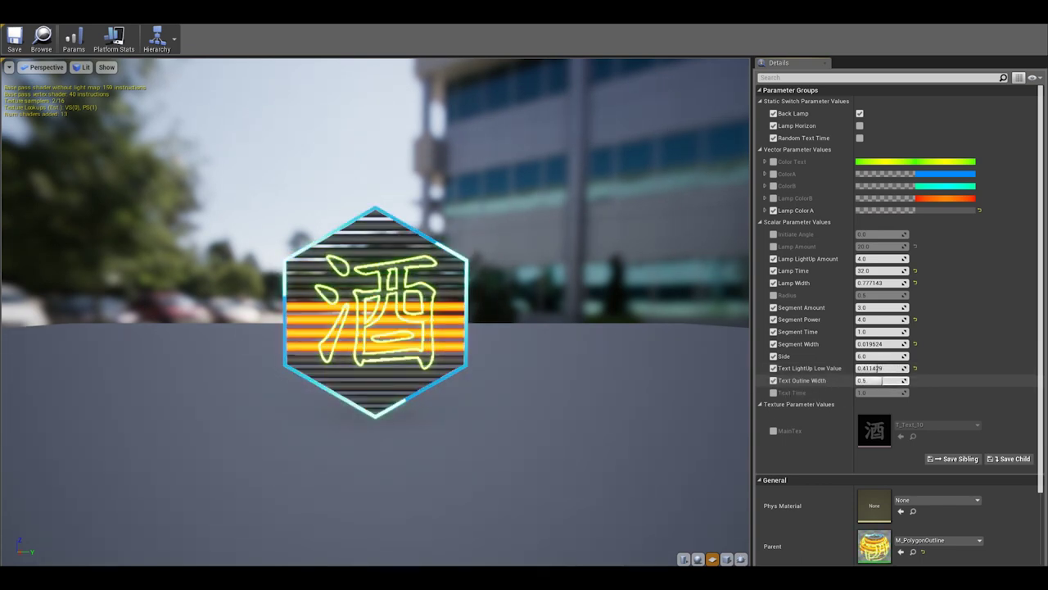
left_click_drag(879, 381, 882, 381)
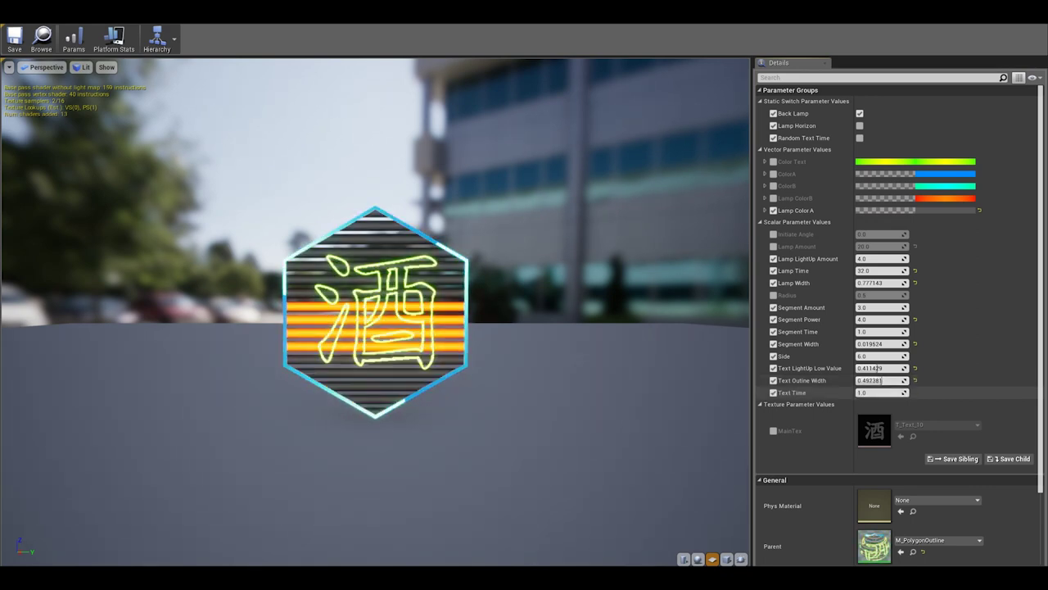
type("2")
key("Return")
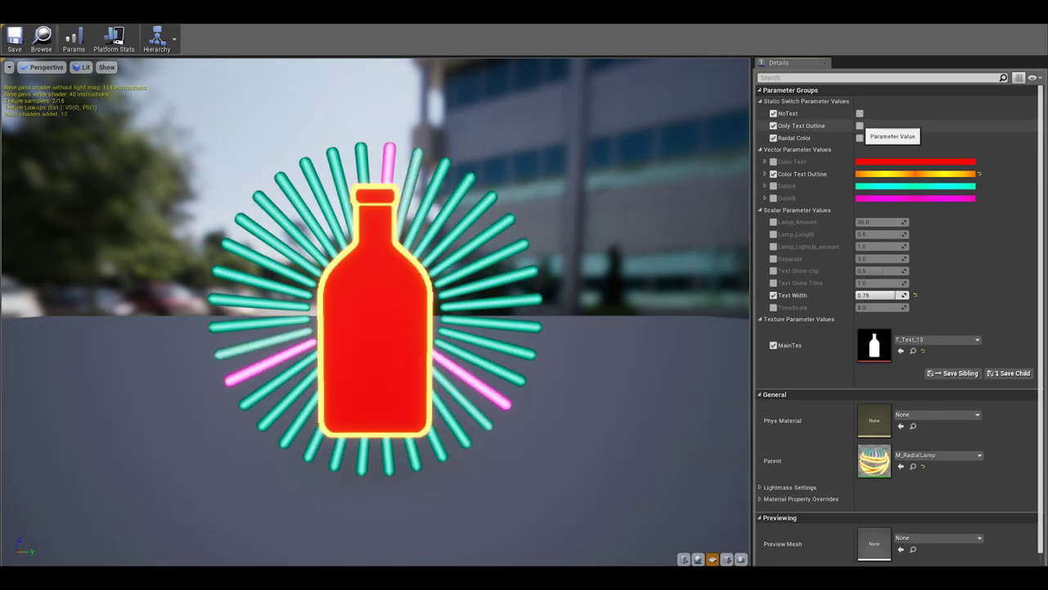
- Toggle Raidal Color on and back off, then enable the Lamp_Amount override (36.0)
left_click(859, 138)
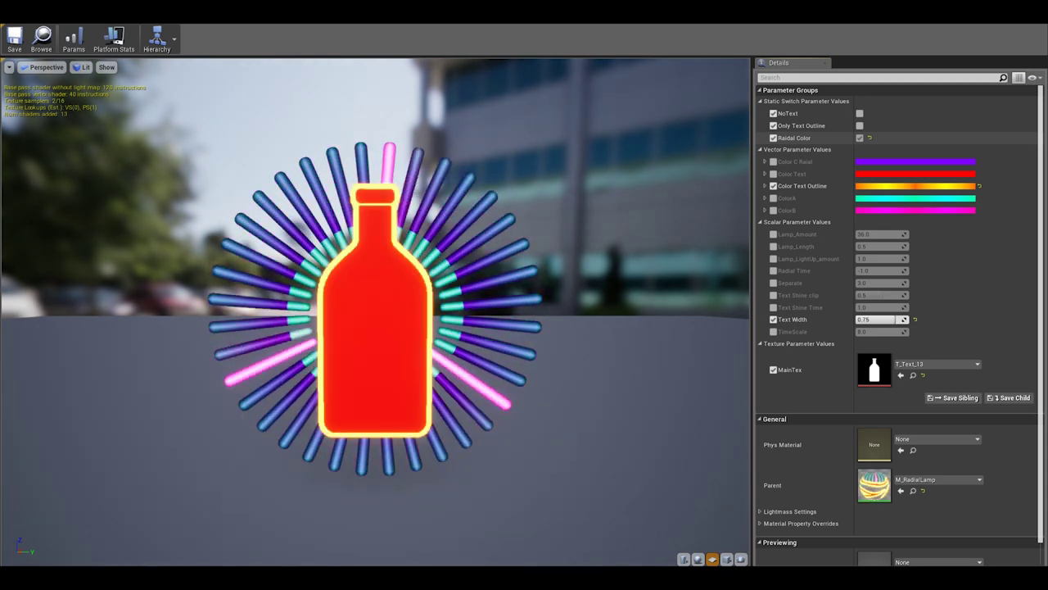
left_click(859, 137)
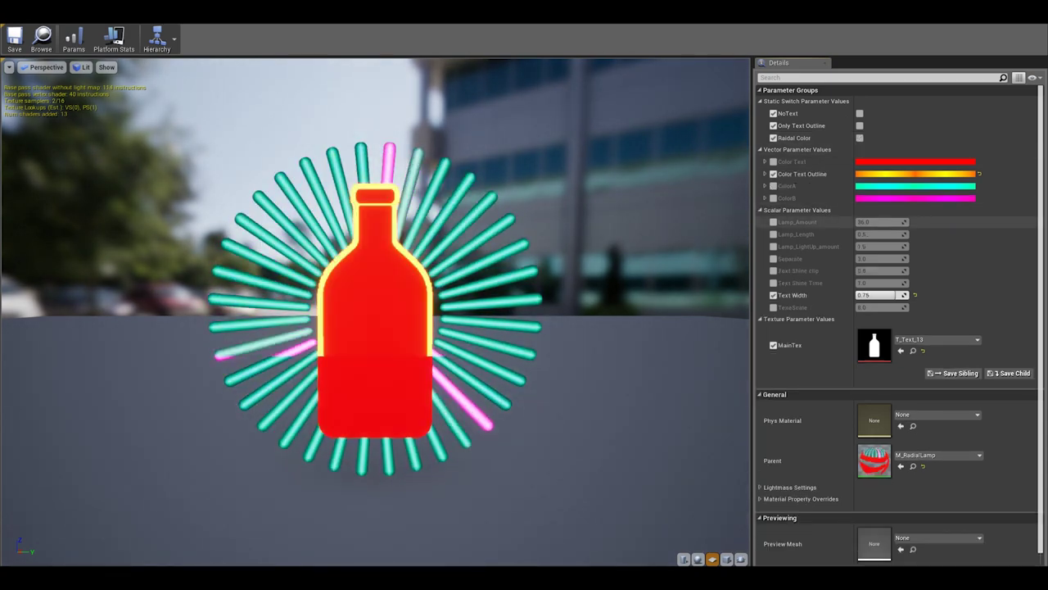
left_click(773, 222)
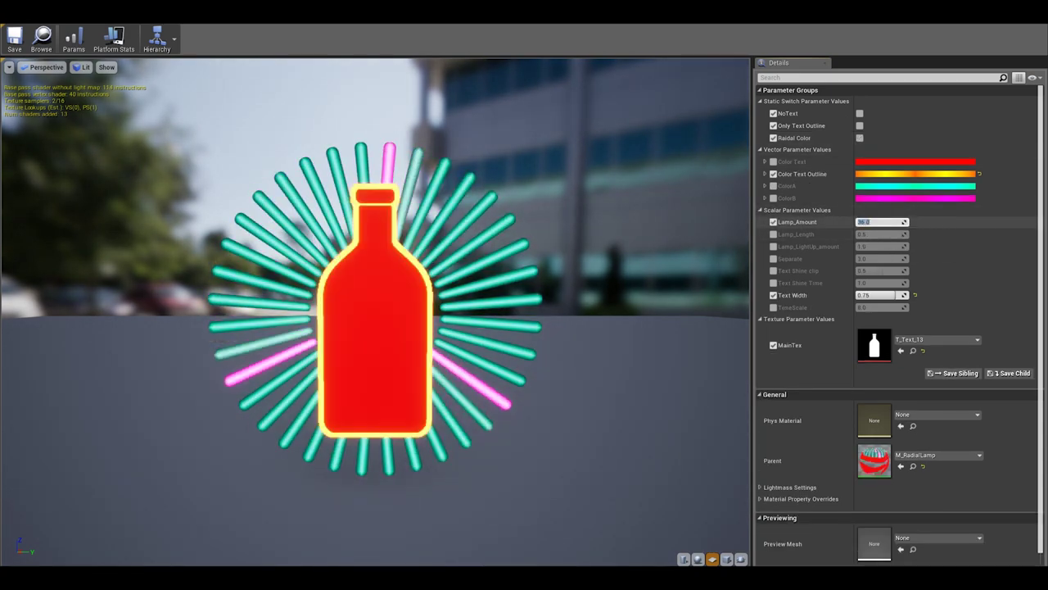
- Set Lamp_Amount to 60, Lamp_Length to about 0.5, and Lamp_LightUp_amount to 1
type("1860")
key("Return")
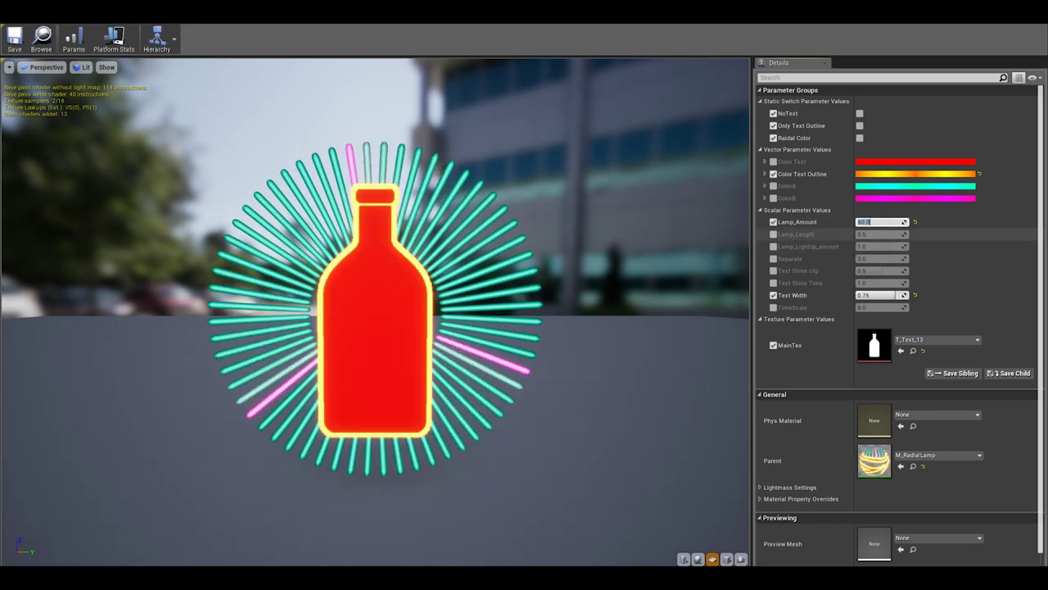
left_click_drag(880, 234, 885, 234)
left_click(773, 247)
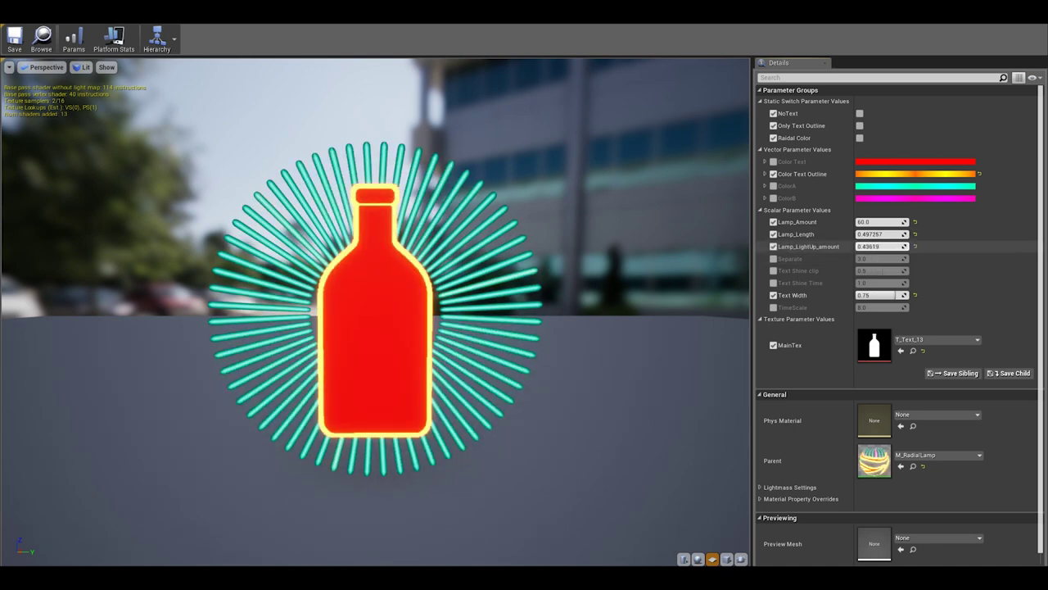
left_click(880, 247)
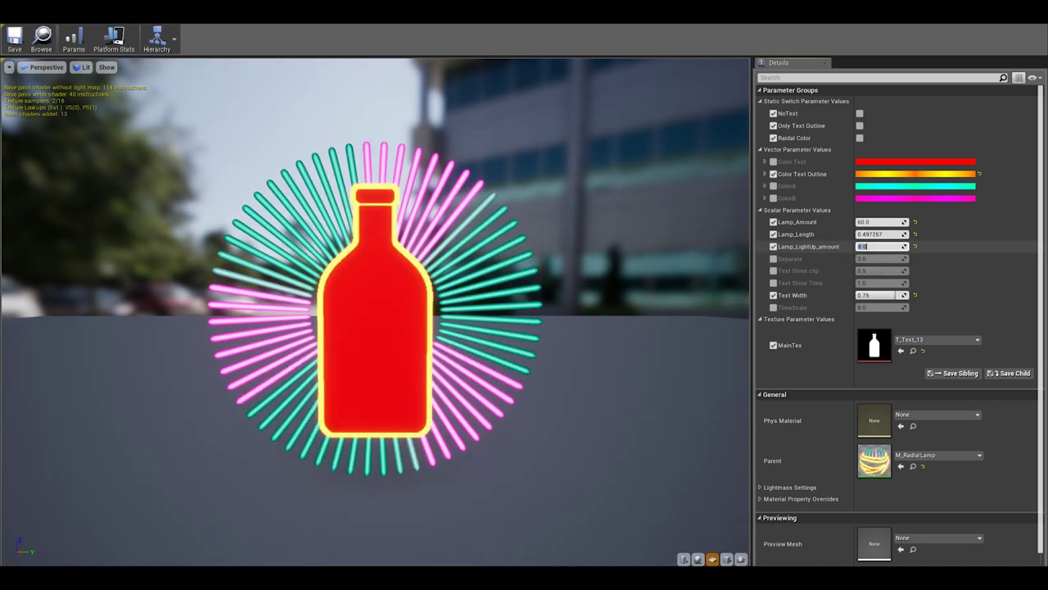
type("1")
key("Return")
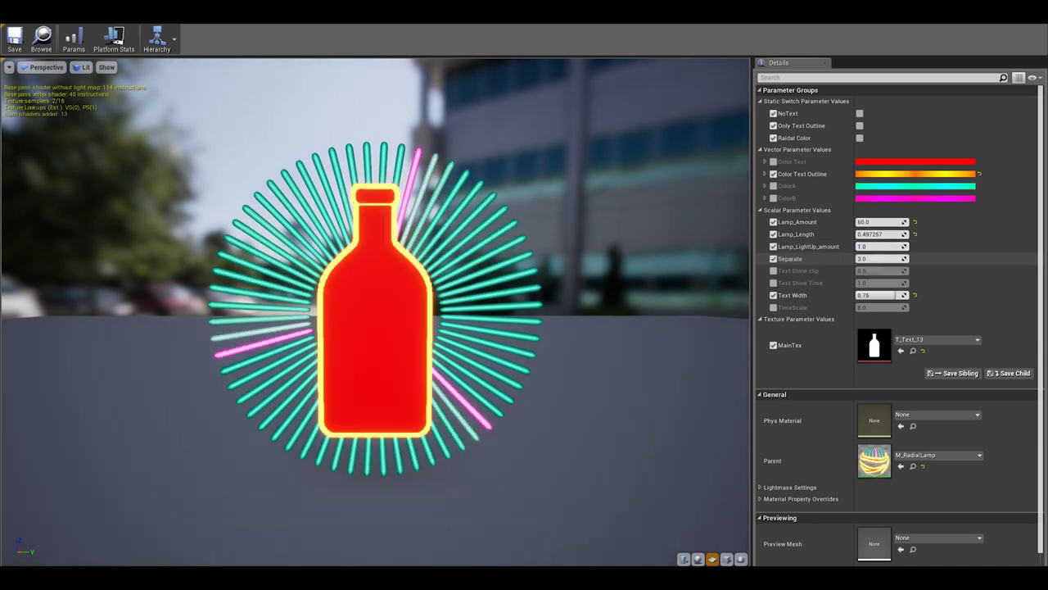
- Set Separate to 2, lower Text Shine clip, Text Shine Time 4, Text Width about 0.67
type("8")
key("Return")
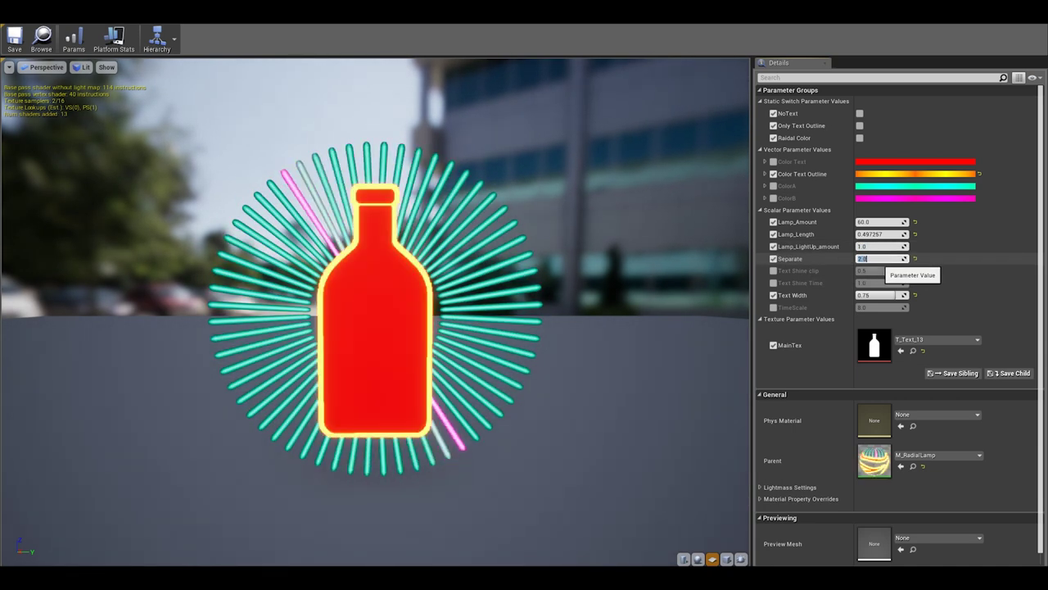
key("Return")
left_click_drag(881, 270, 865, 270)
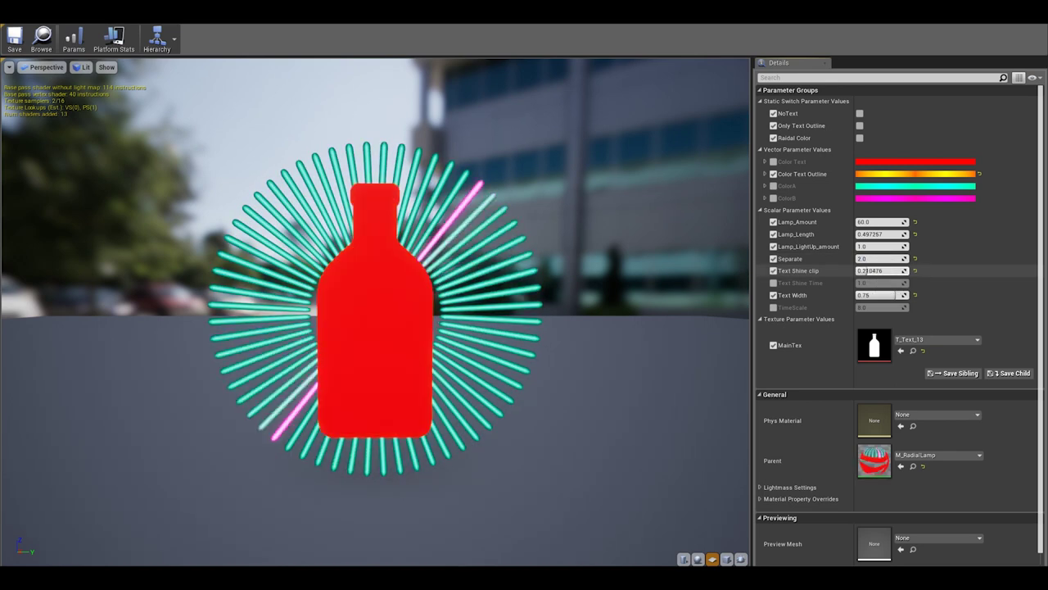
left_click(773, 282)
left_click(880, 282)
type("4")
left_click(881, 270)
left_click_drag(884, 295, 891, 294)
- Enable the TimeScale override and set it to 32
left_click(773, 307)
left_click(880, 307)
type("32")
key("Return")
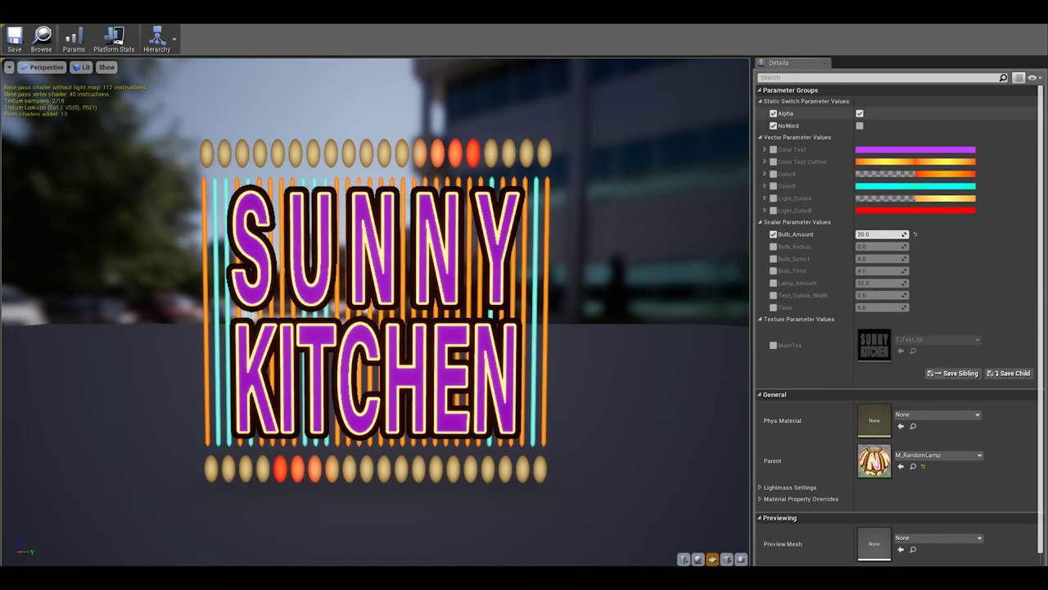
- Test the background switch, restore it, and set Bulb_Amount to 20
left_click(859, 125)
left_click(859, 125)
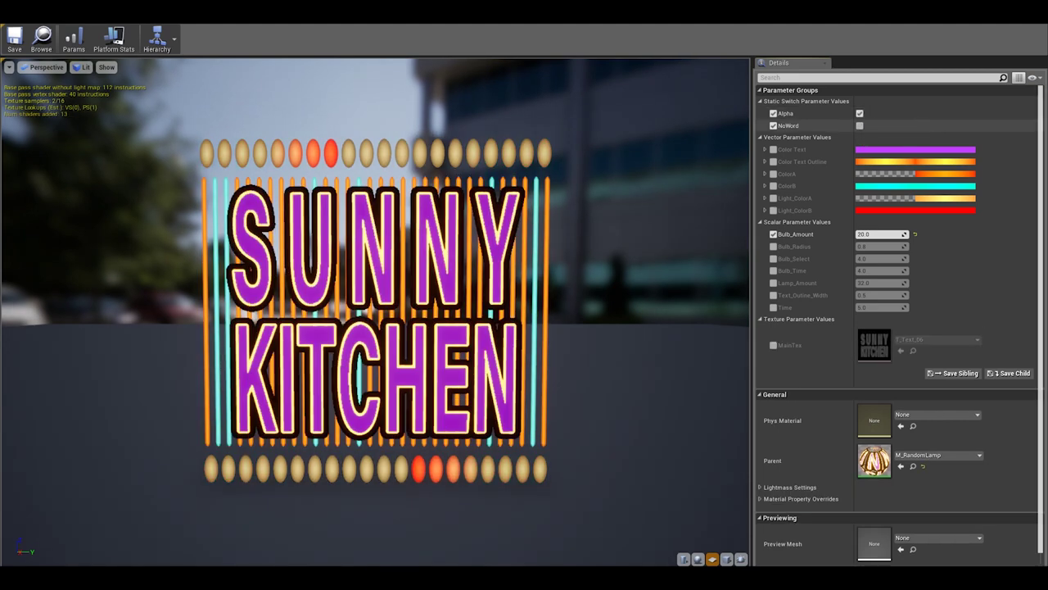
left_click(880, 234)
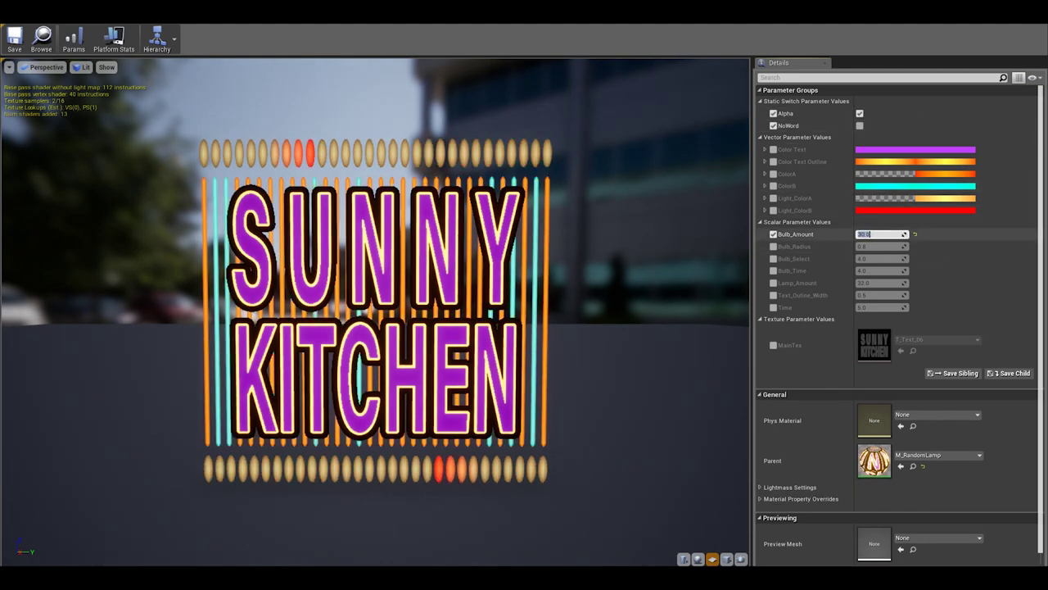
type("20")
key("Return")
- Override Bulb_Radius to about 0.72 and change the Bulb_Select value
left_click(773, 247)
left_click_drag(882, 246, 873, 246)
left_click(875, 259)
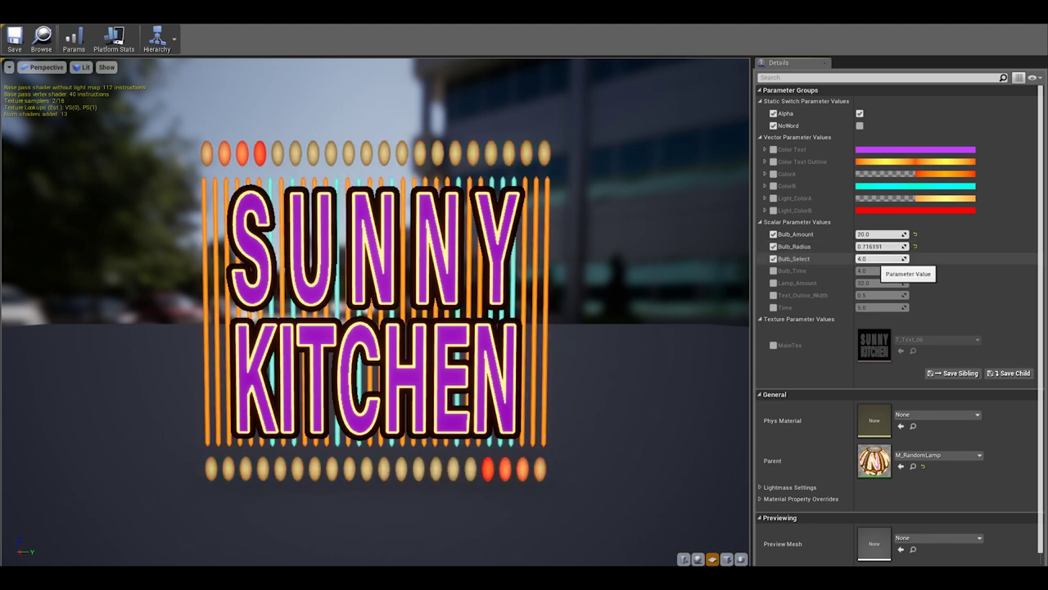
left_click_drag(880, 259, 874, 259)
type("1")
key("Return")
- Override Bulb_Time to 15 and Lamp_Amount to 32
left_click(773, 270)
double_click(880, 270)
type("1")
type("0")
key("Return")
type("15")
key("Return")
left_click(773, 282)
double_click(880, 282)
type("16")
key("Return")
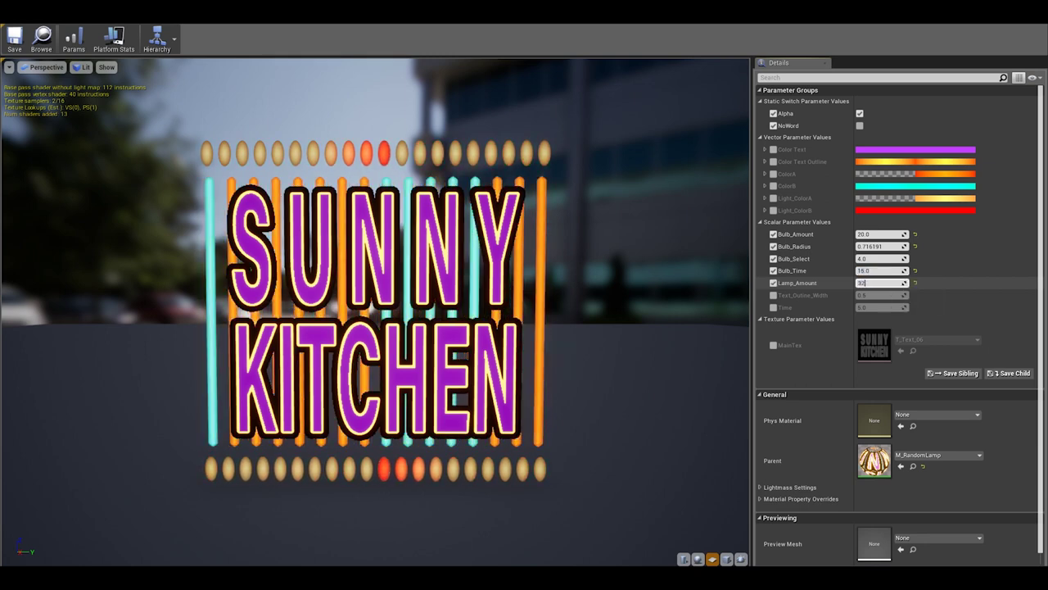
key("Return")
- Override Text_Outline_Width to about 0.69 and set Time to 30
left_click(773, 295)
mouse_move(880, 295)
left_mouse_down()
mouse_move(860, 295)
mouse_move(893, 295)
left_mouse_up()
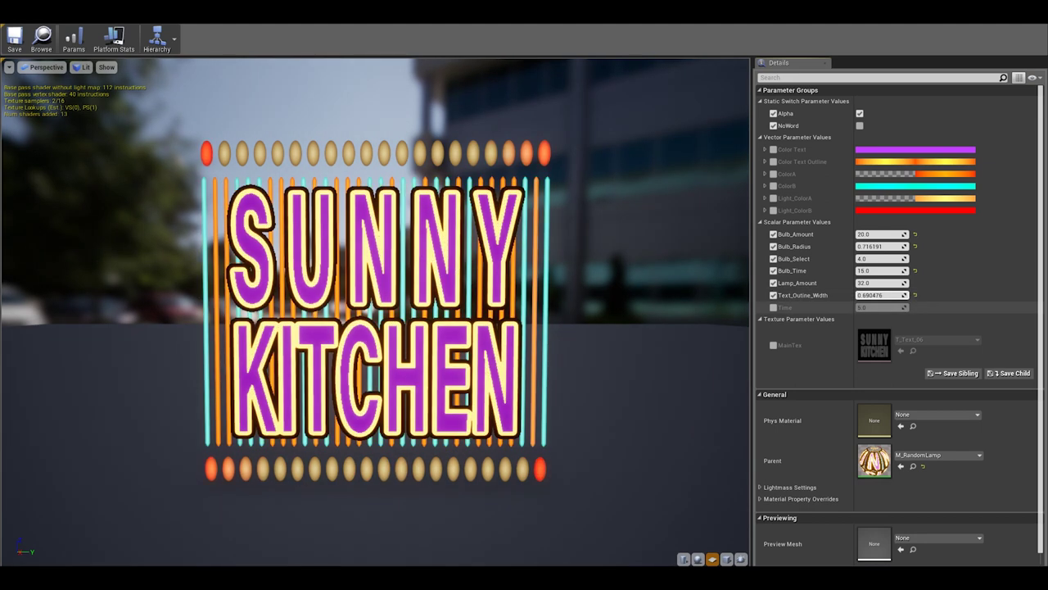
left_click(773, 307)
left_click(881, 307)
type("10")
key("Return")
type("30")
key("Return")
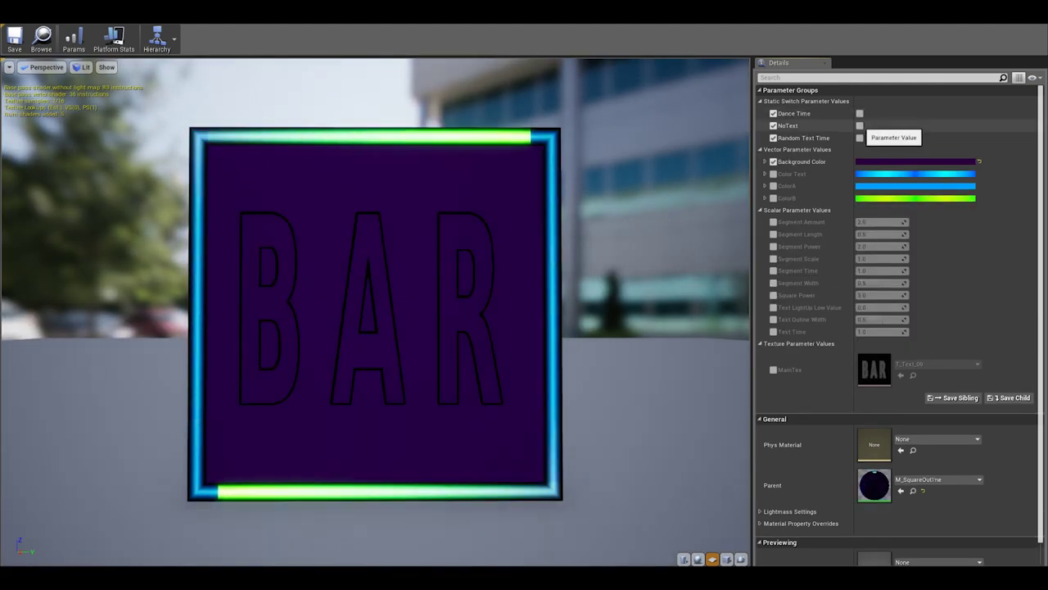
- Test hiding the BAR text and random text timing, then restore both
left_click(859, 126)
left_click(859, 125)
left_click(859, 137)
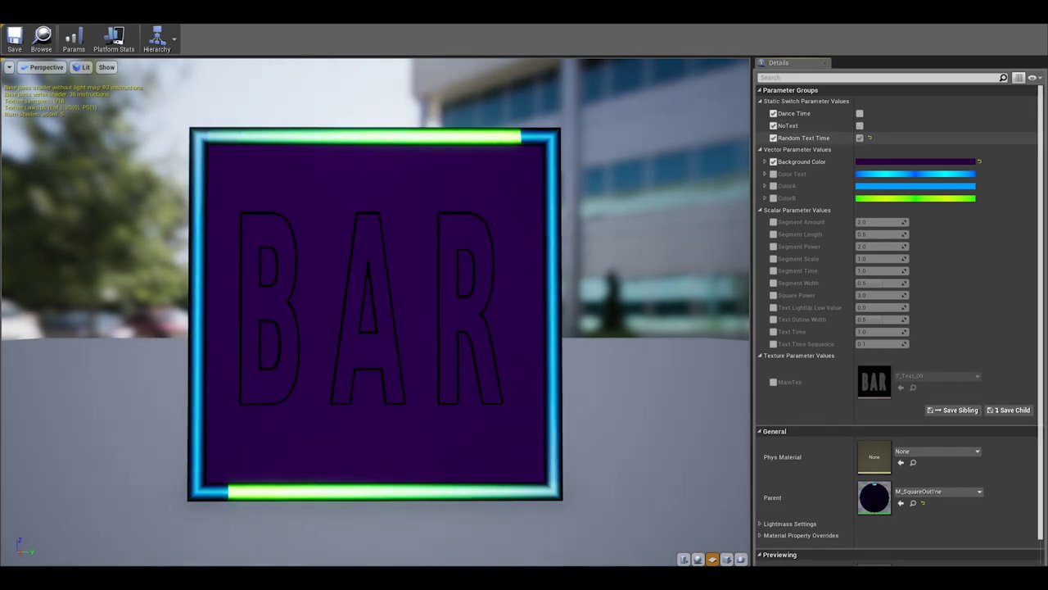
left_click(859, 137)
- Override Segment Amount, set Segment Power to 4, and commit Segment Scale
left_click(773, 222)
left_click(880, 221)
type("4")
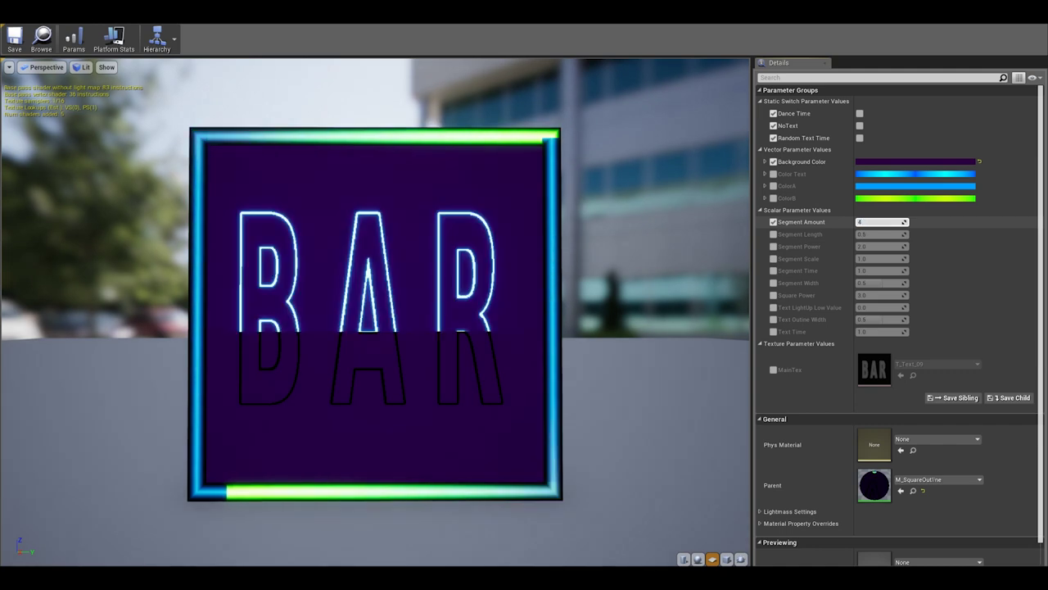
left_click_drag(880, 234, 855, 234)
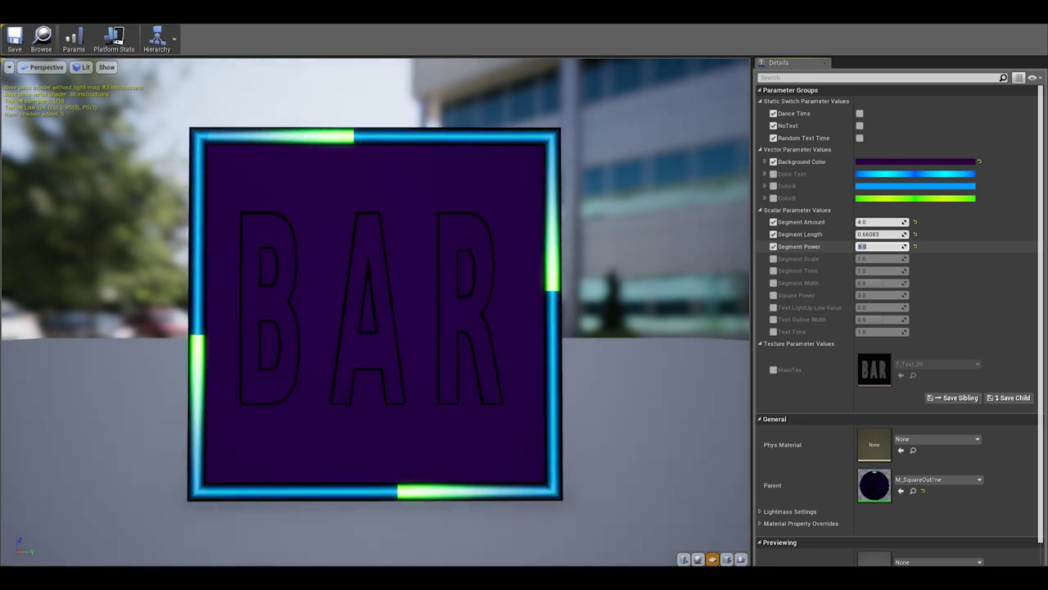
type("4")
key("Return")
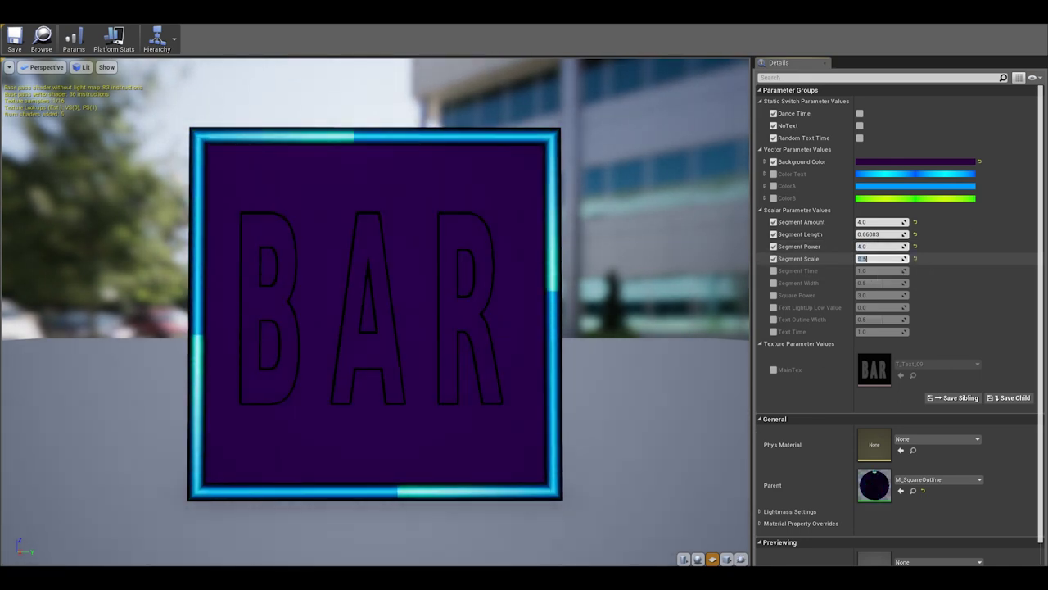
type("2")
key("Return")
key("Return")
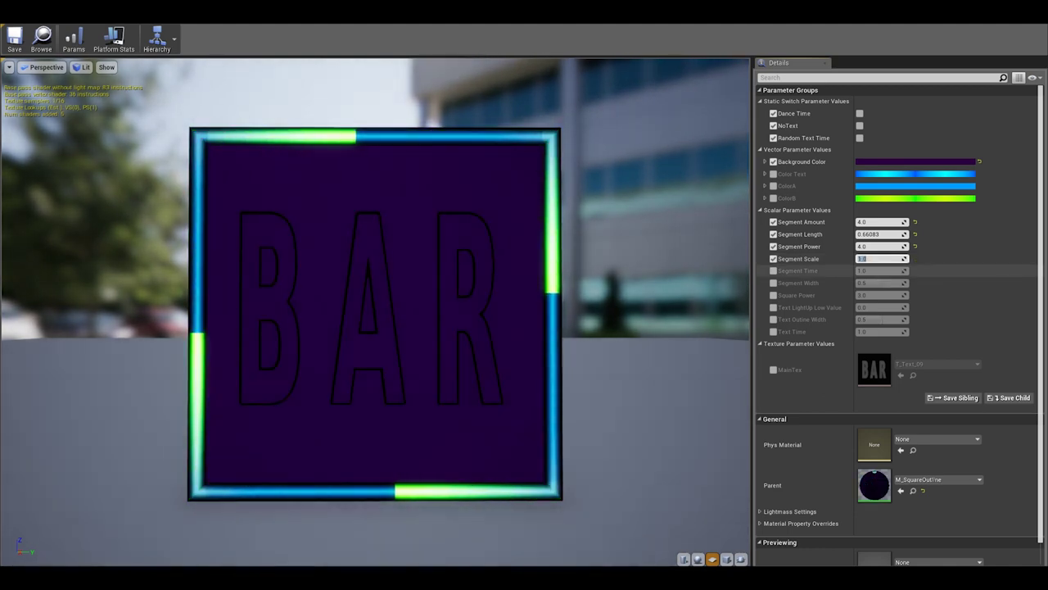
- Narrow the Segment Width slightly and set Square Power to 2
type("1")
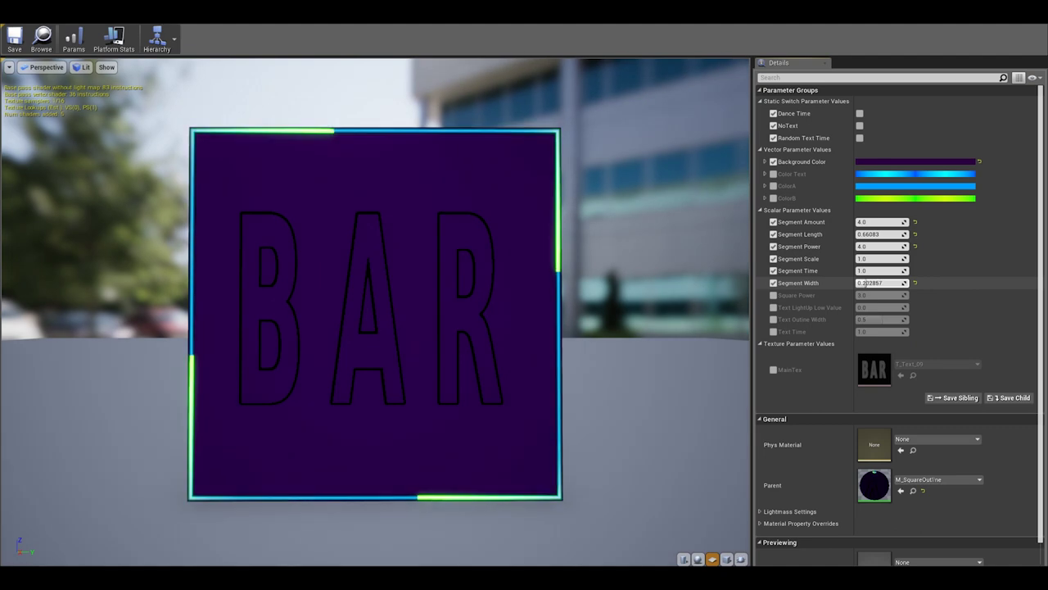
left_click_drag(879, 283, 877, 282)
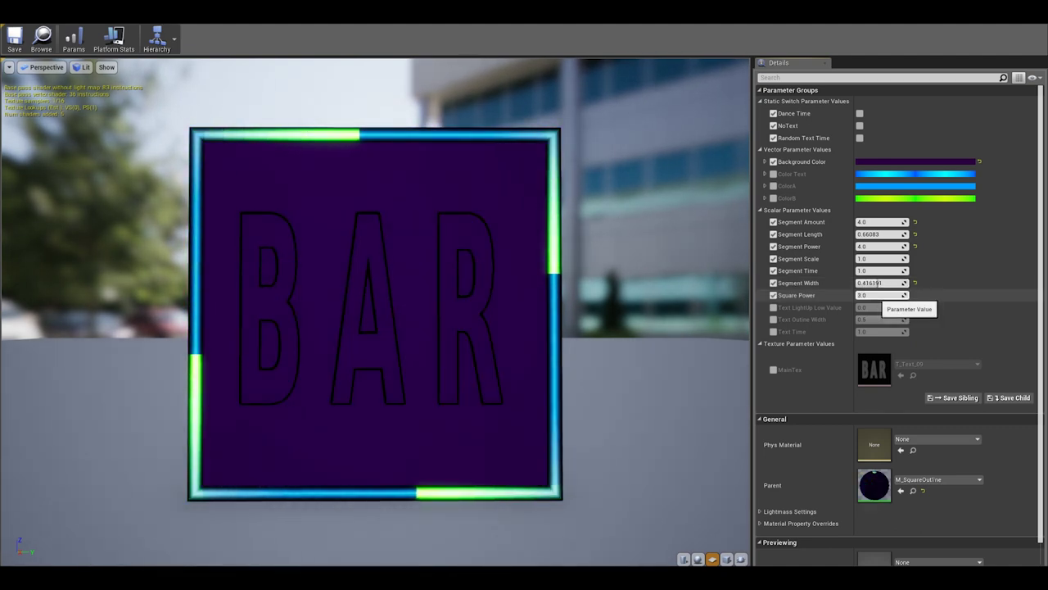
type("8")
key("Return")
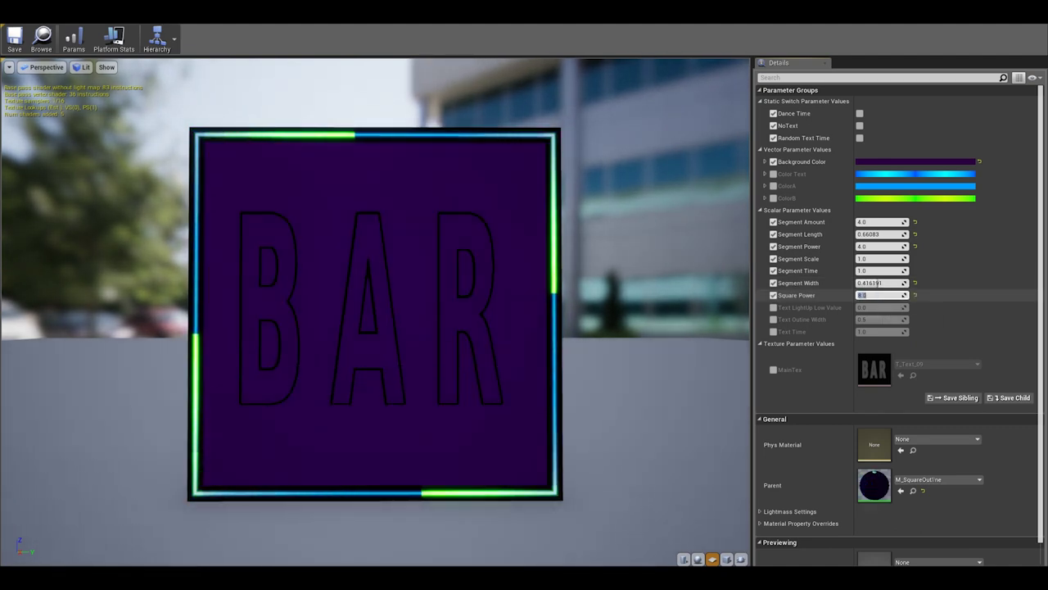
type("2")
key("Return")
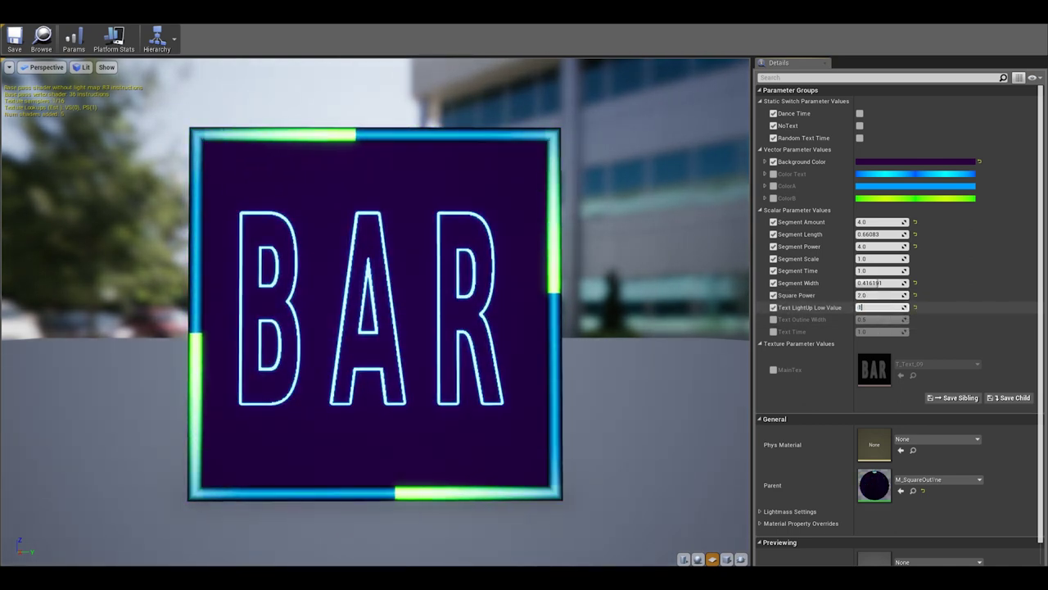
- Confirm Text LightUp Low Value, thicken the BAR outline, and set Text Time 2
key("Return")
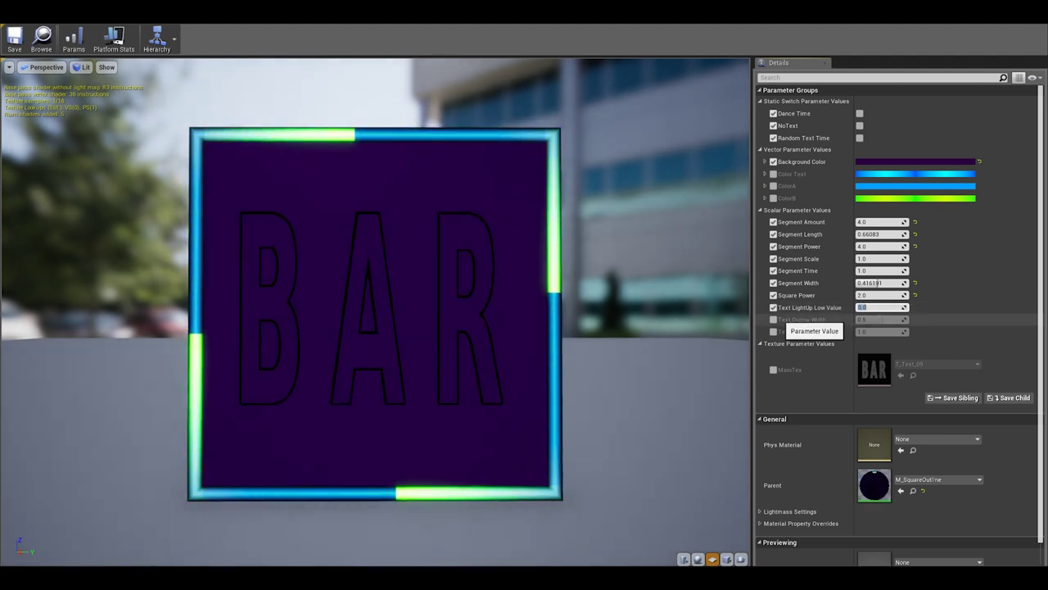
left_click_drag(881, 319, 900, 320)
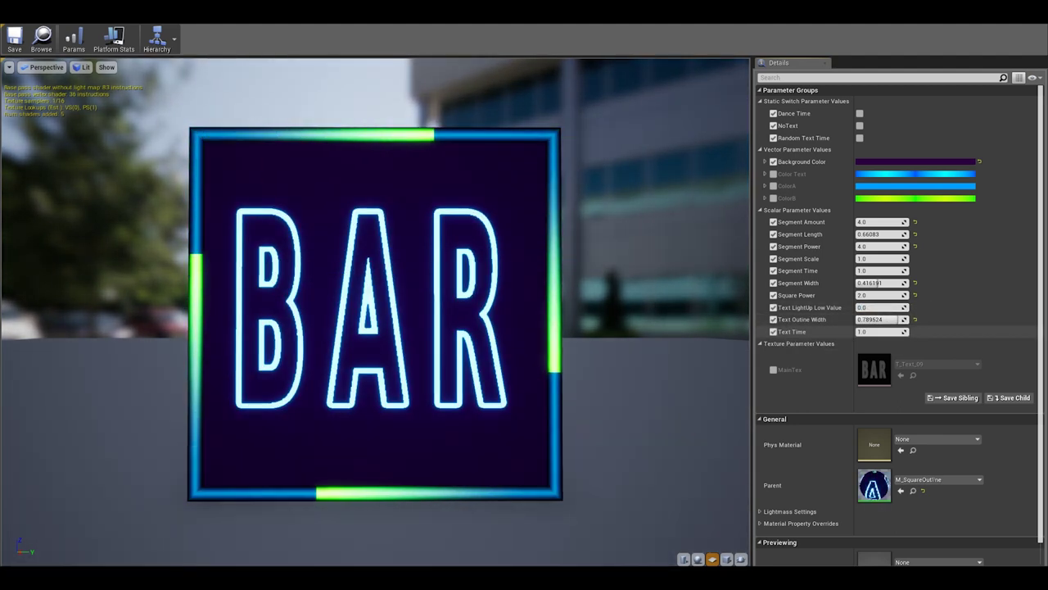
left_click(863, 332)
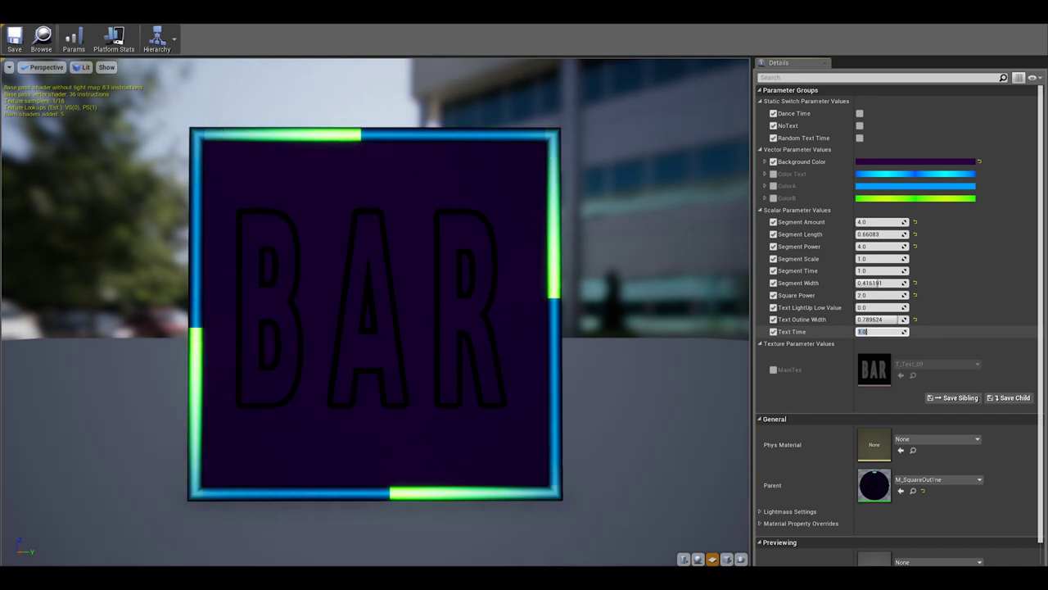
type("2")
key("Return")
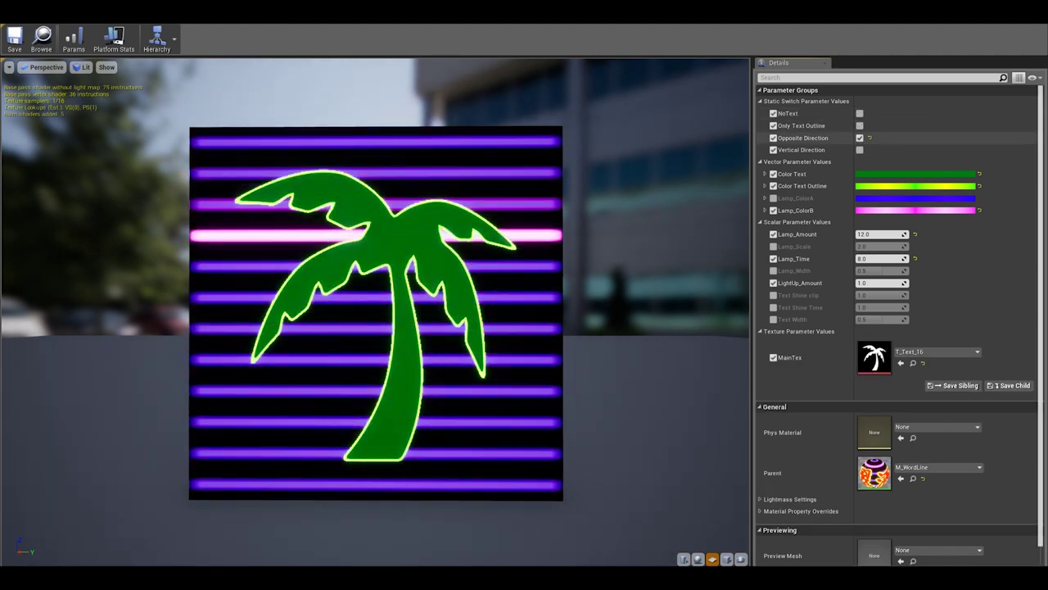
- Keep the neon lines horizontal, set Lamp_Amount to 16 and Lamp_Scale to 2
left_click(859, 150)
left_click(859, 149)
left_click_drag(880, 234, 901, 234)
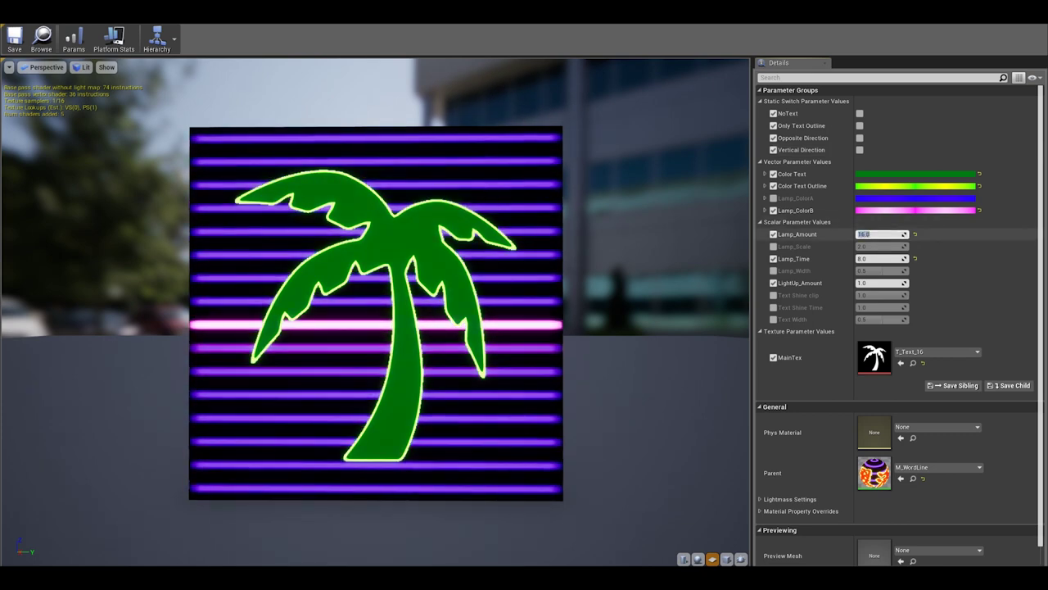
type("16")
key("Return")
left_click(773, 246)
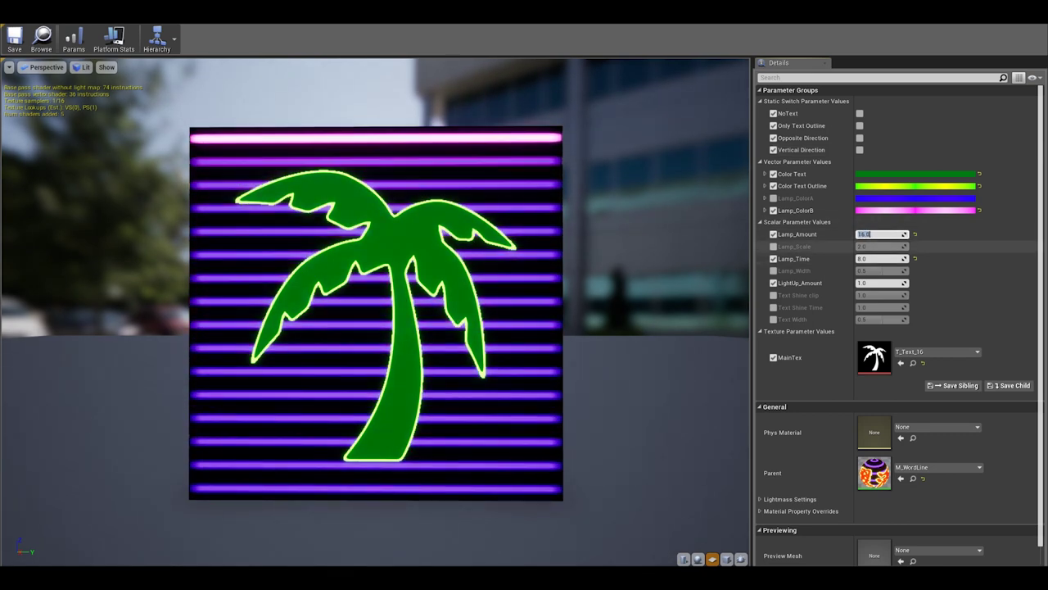
left_click(881, 245)
type("1")
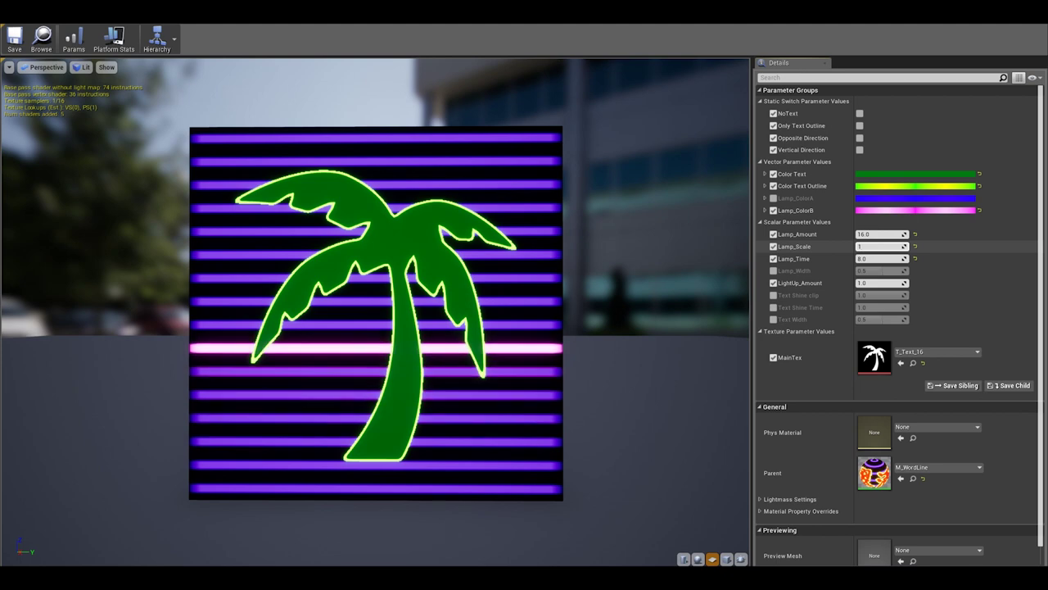
type("2")
key("Return")
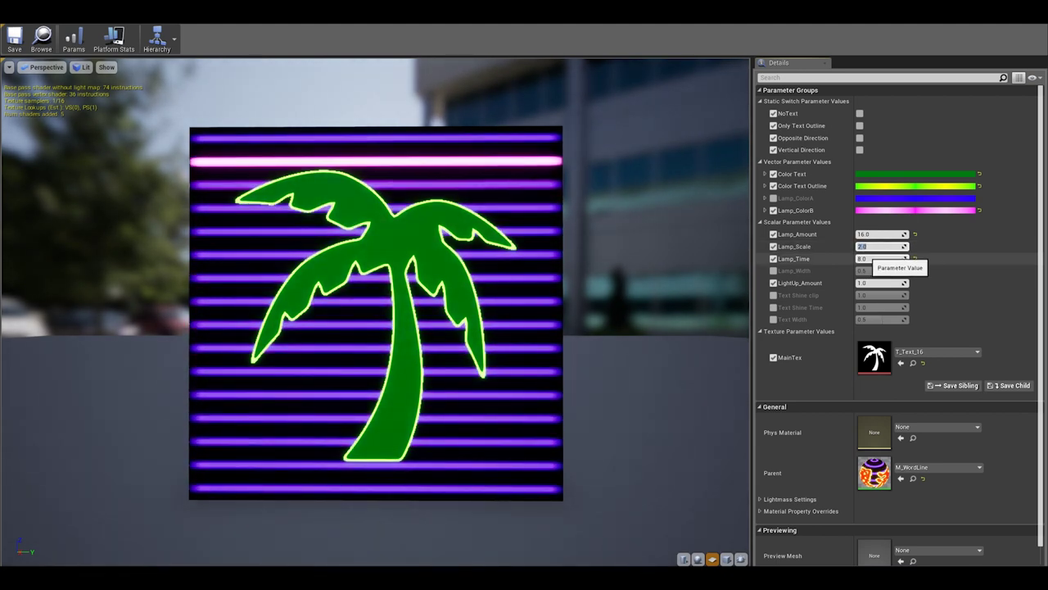
- Set Lamp_Time to 10, widen Lamp_Width, and set LightUp_Amount to 1
left_click(880, 258)
type("10")
key("Return")
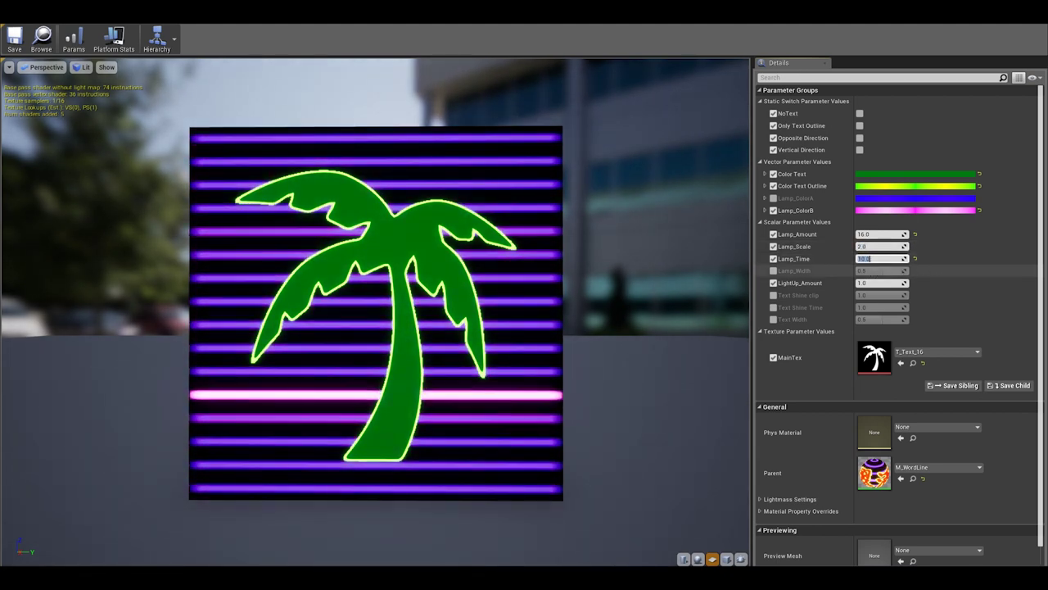
left_click(773, 271)
left_click_drag(880, 270, 893, 270)
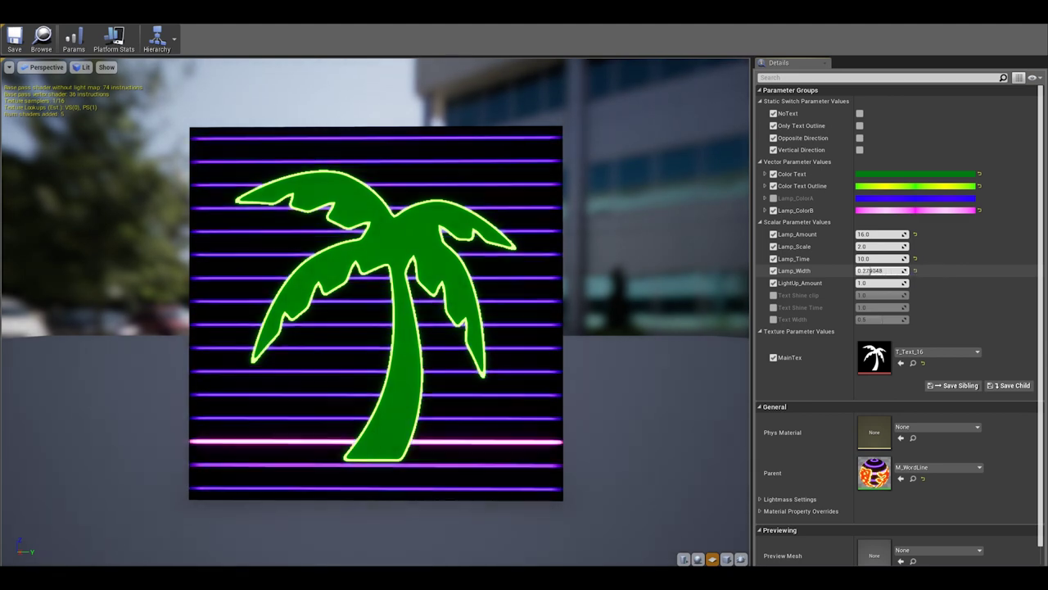
left_click(876, 282)
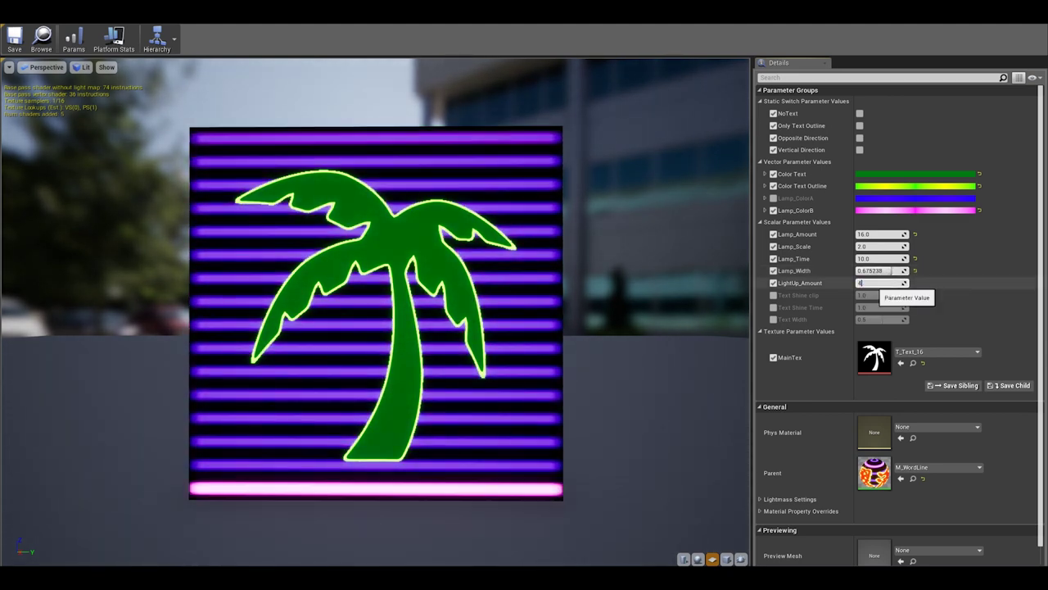
type("4")
key("Return")
type("1")
key("Return")
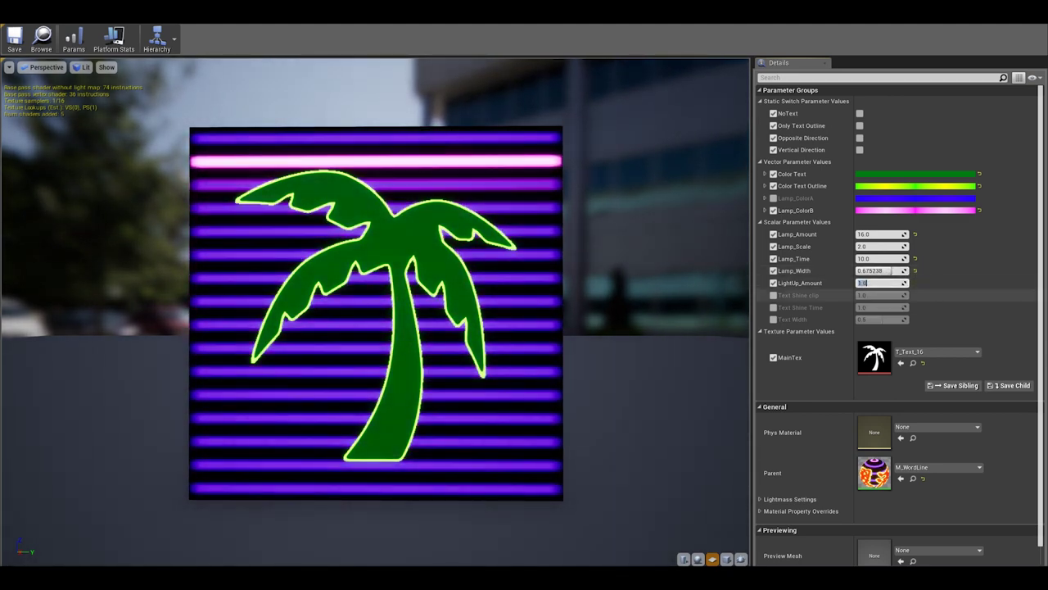
- Override Text Shine clip and set Text Shine Time to 4
left_click(773, 295)
left_click(880, 295)
type("5")
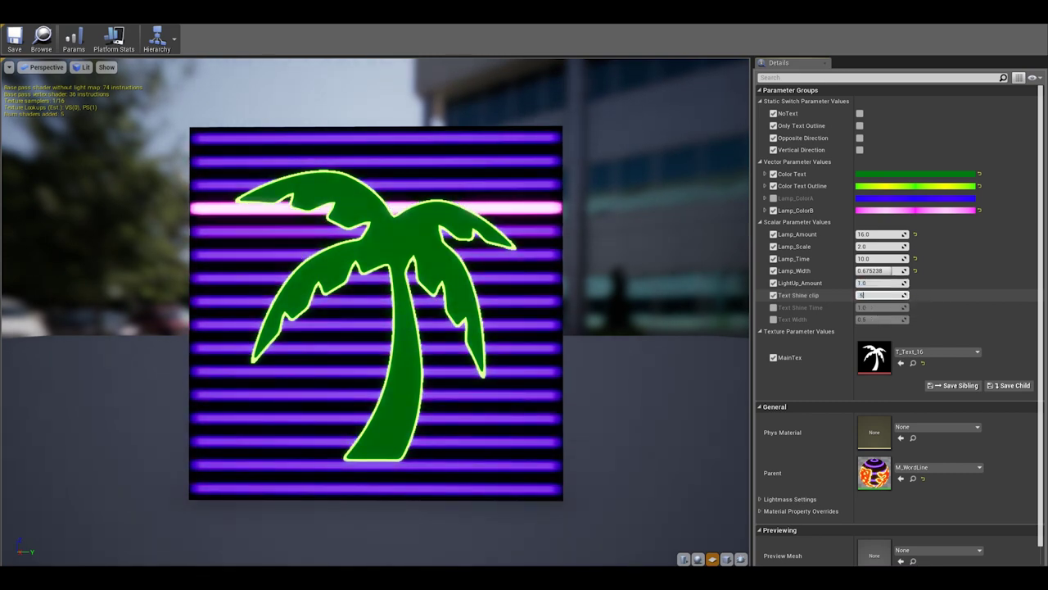
left_click(773, 307)
left_click(880, 308)
type("4")
key("Return")
type("0.8")
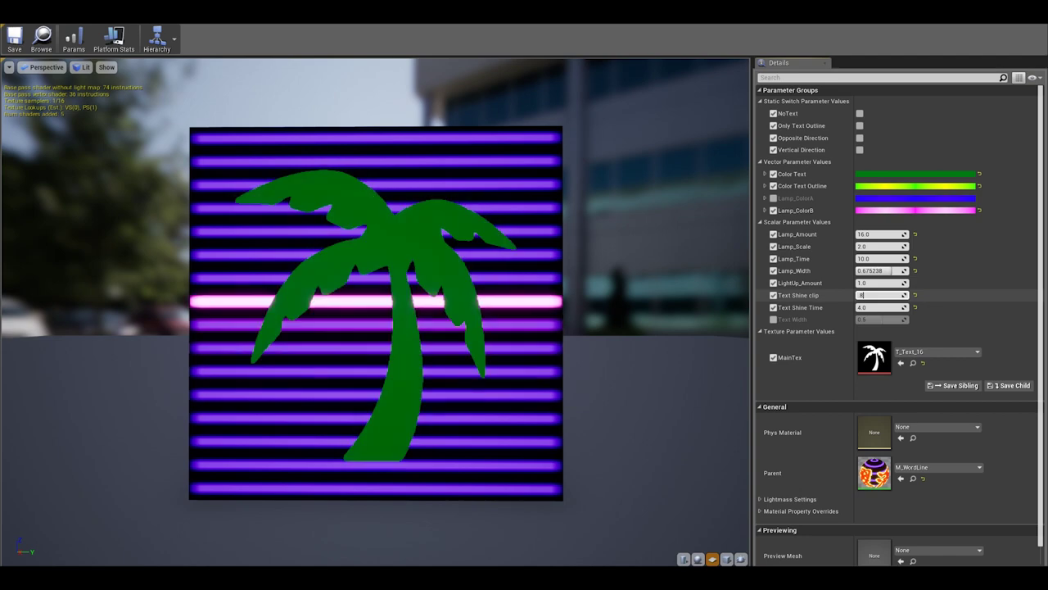
key("Return")
- Override Text Width to 0.5 to outline the palm tree
left_click(773, 320)
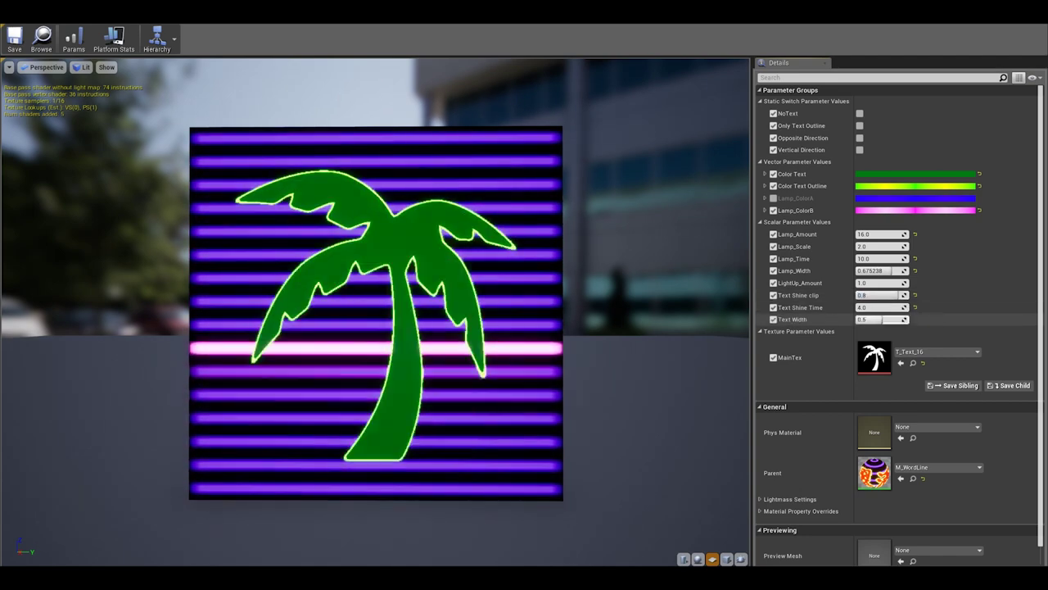
left_click(877, 320)
type(".5")
key("Return")
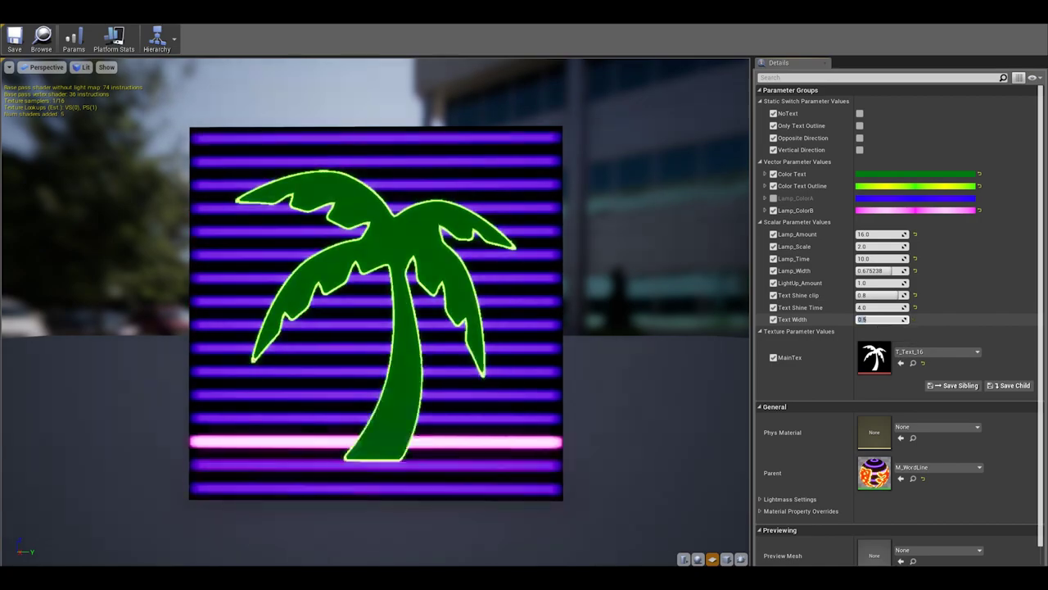